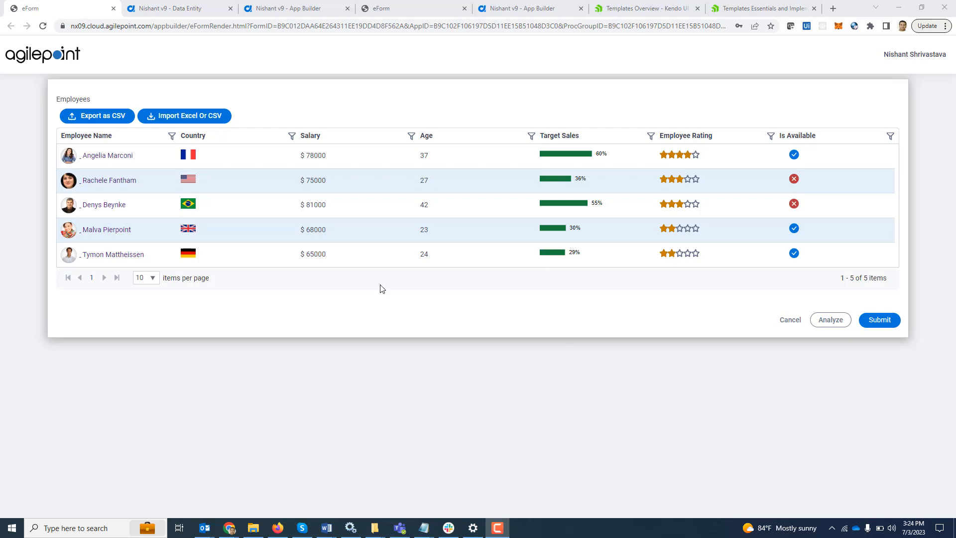
Review the records of the Custom Employee data entity across all columns, from Name to Country Flag.
{"action": "left_click", "coordinate": [178, 13]}
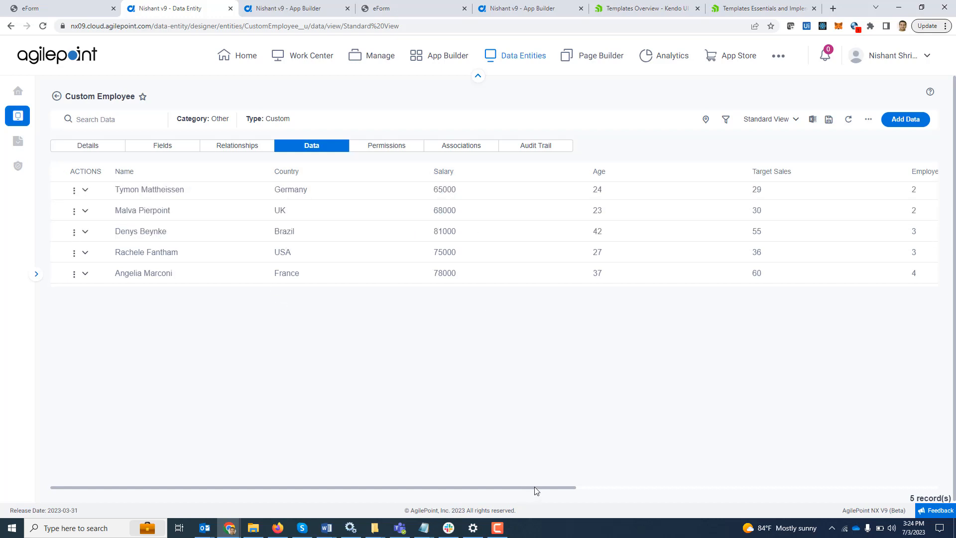
{"action": "left_click_drag", "start_coordinate": [536, 492], "coordinate": [914, 488]}
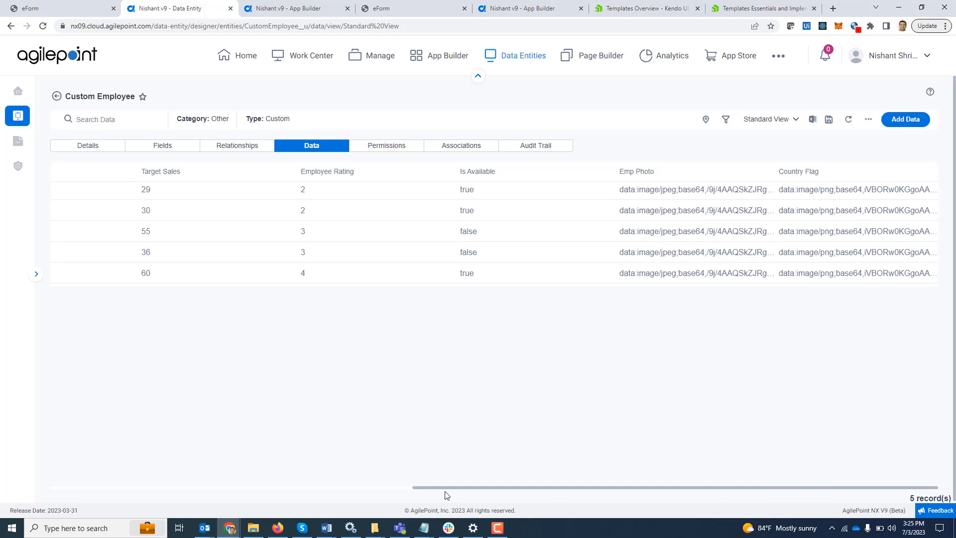
{"action": "left_click_drag", "start_coordinate": [447, 486], "coordinate": [71, 477]}
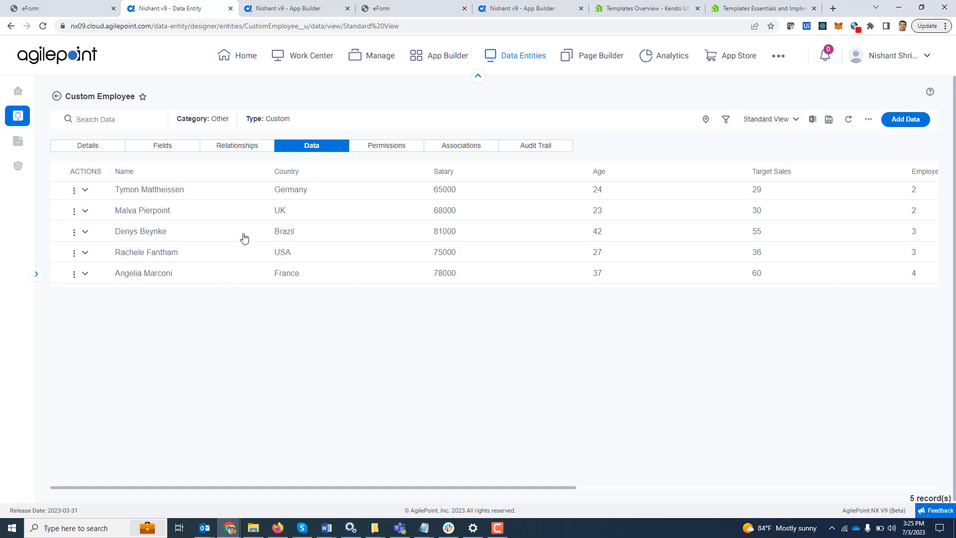
Look over the Submit form's design with its plain data grid, and the rendered version of that form.
{"action": "left_click", "coordinate": [289, 9]}
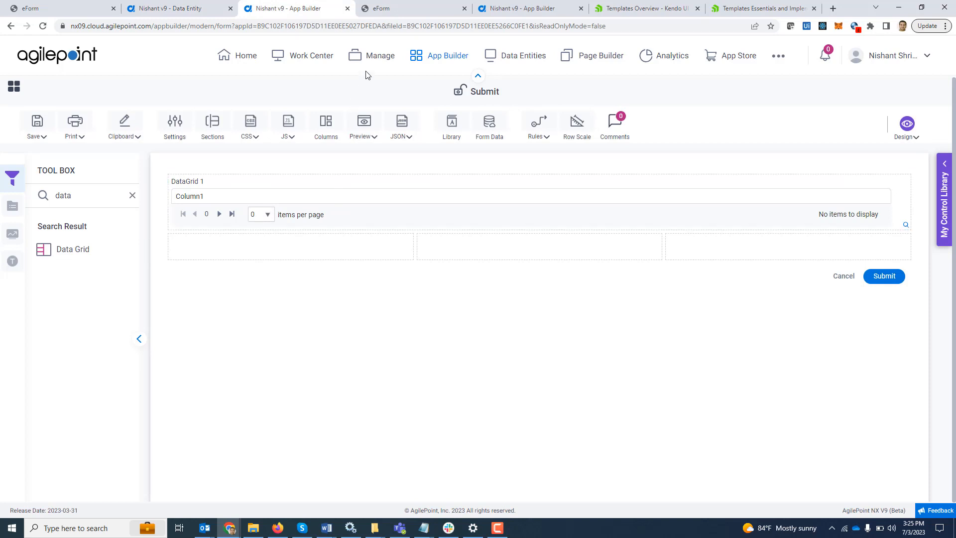
{"action": "left_click", "coordinate": [385, 10]}
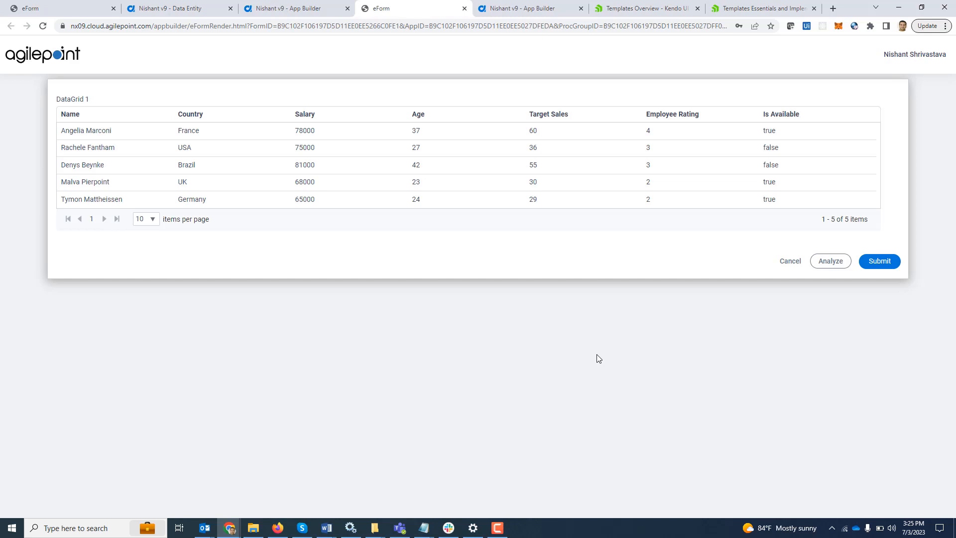
Preview the Employee form as PC Browser and compare its styled Employees grid with the plain DataGrid 1 form.
{"action": "left_click", "coordinate": [530, 10]}
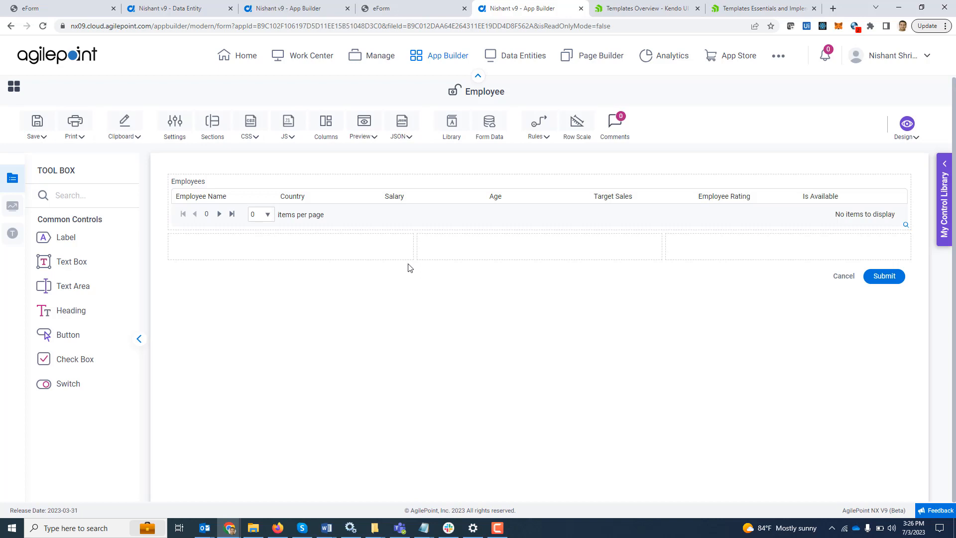
{"action": "left_click", "coordinate": [367, 138]}
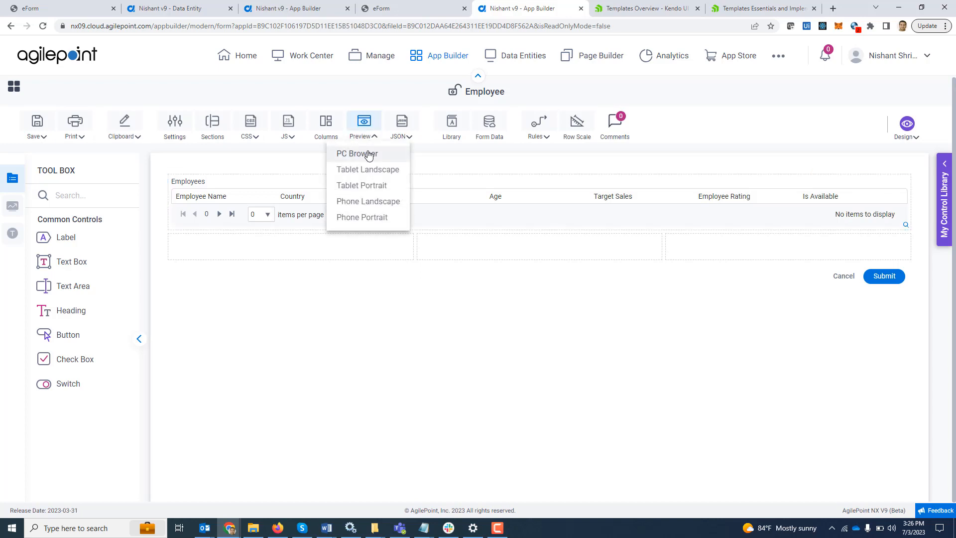
{"action": "left_click", "coordinate": [368, 154]}
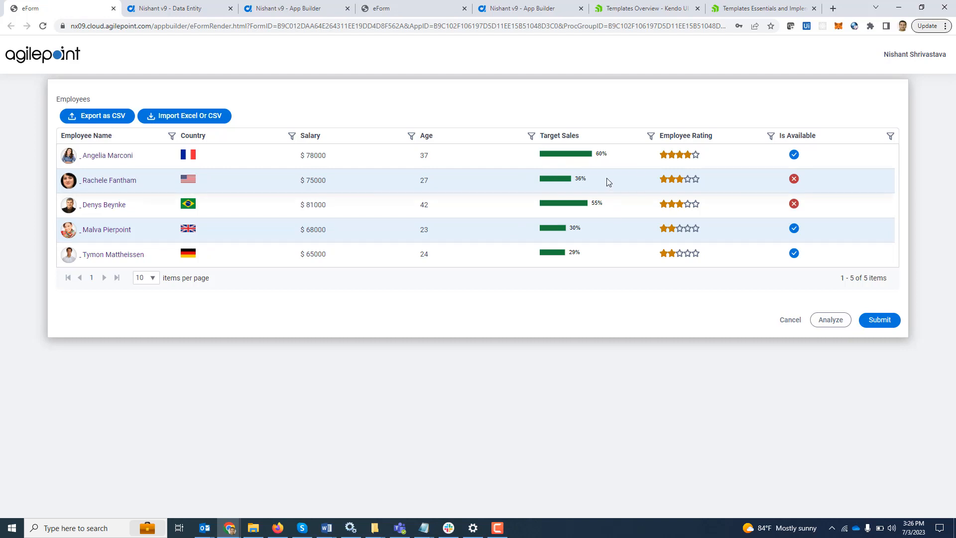
{"action": "left_click", "coordinate": [687, 152]}
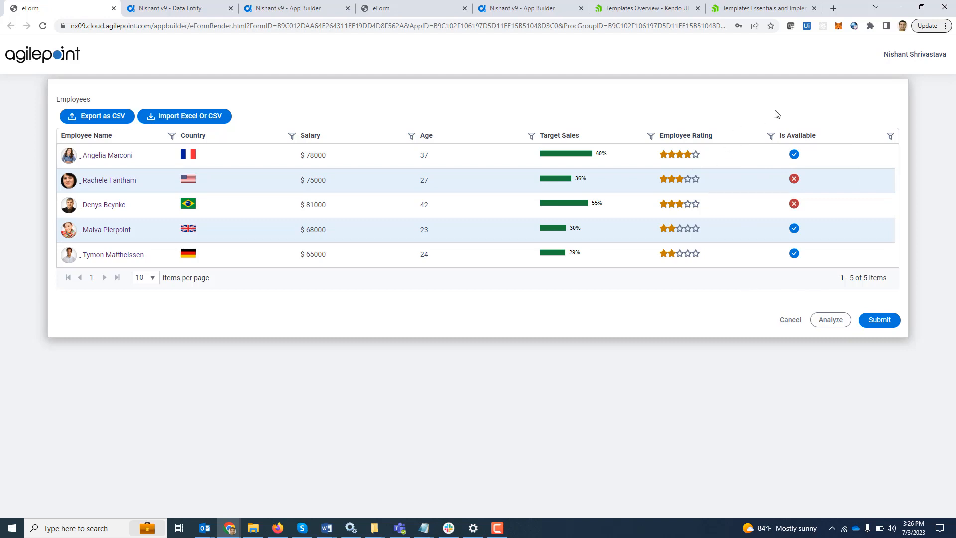
{"action": "left_click", "coordinate": [398, 10]}
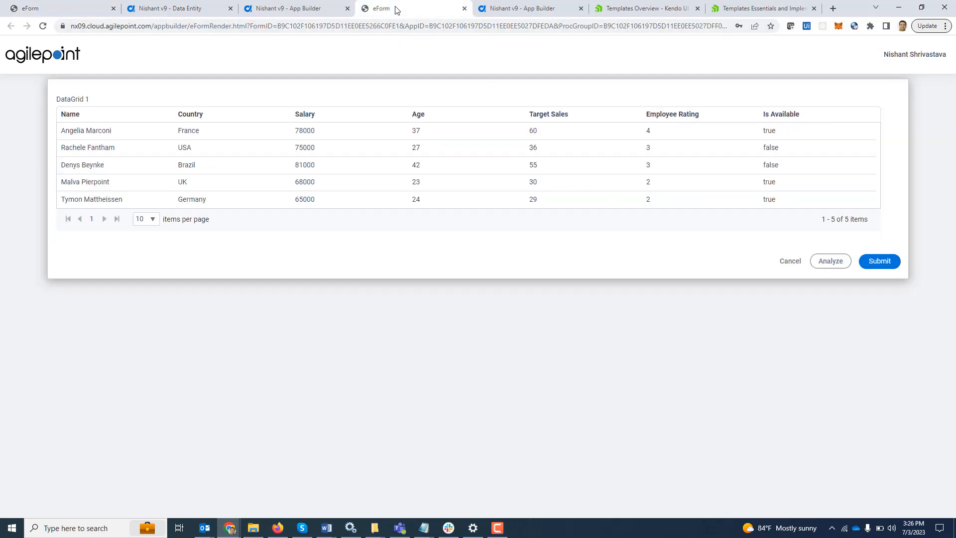
{"action": "left_click", "coordinate": [21, 4]}
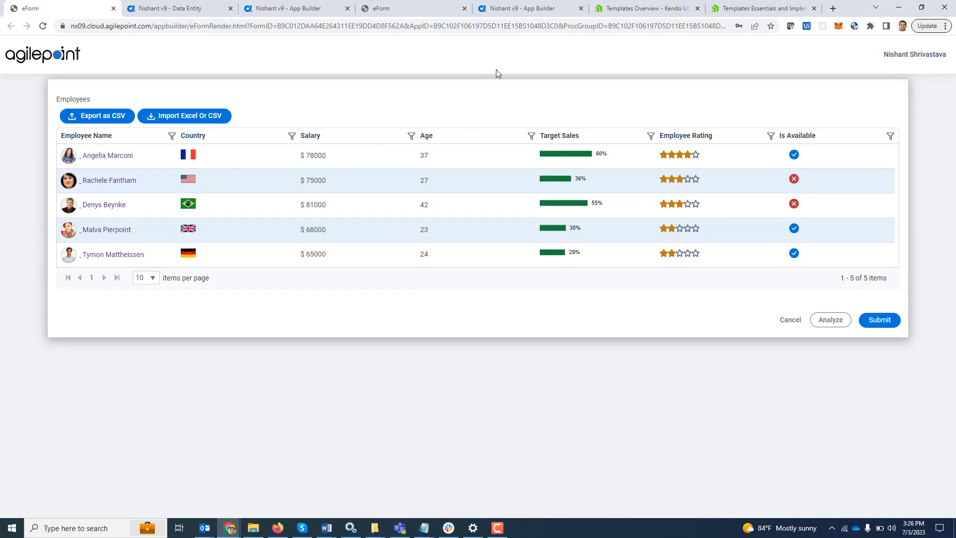
Open the configuration settings of the Employees data grid in the Employee form and collapse all its lookup columns.
{"action": "left_click", "coordinate": [522, 4]}
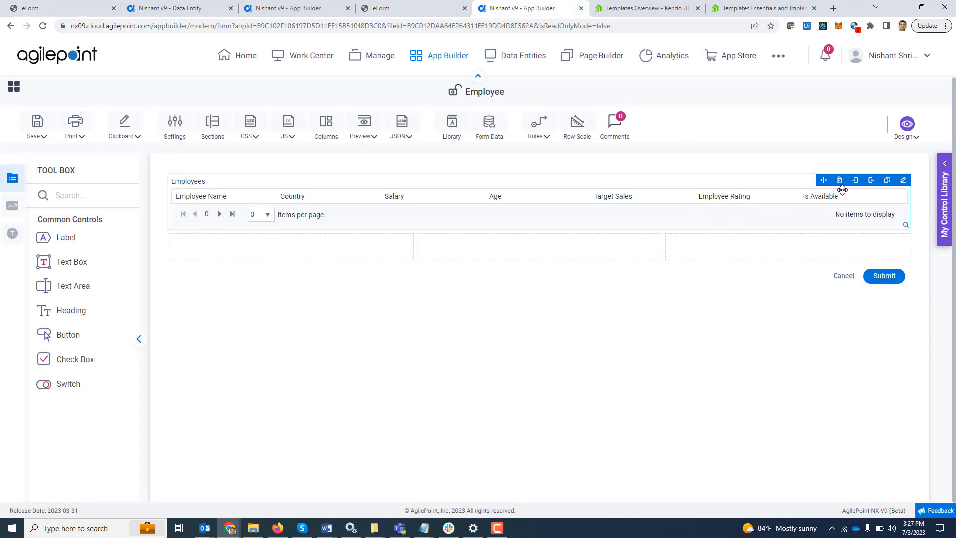
{"action": "left_click", "coordinate": [904, 181]}
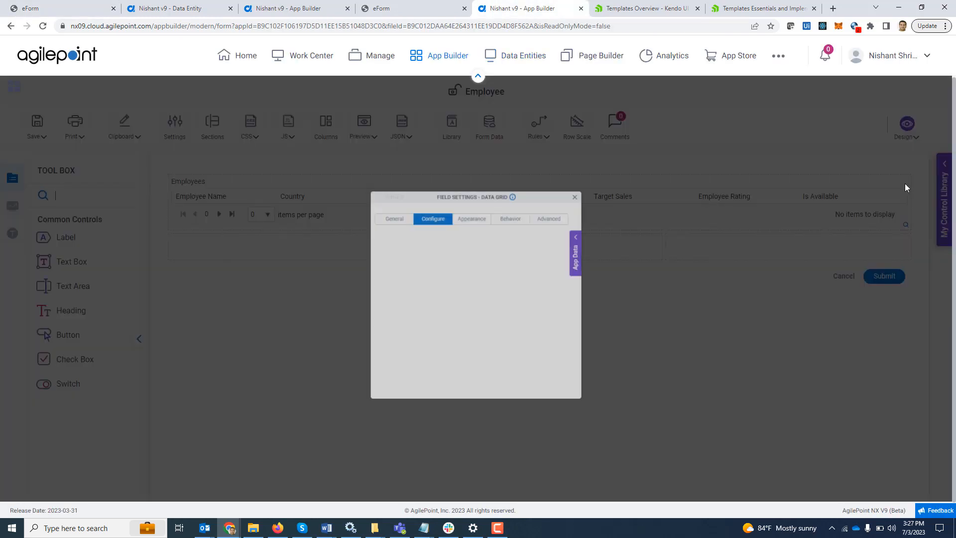
{"action": "left_click", "coordinate": [418, 196]}
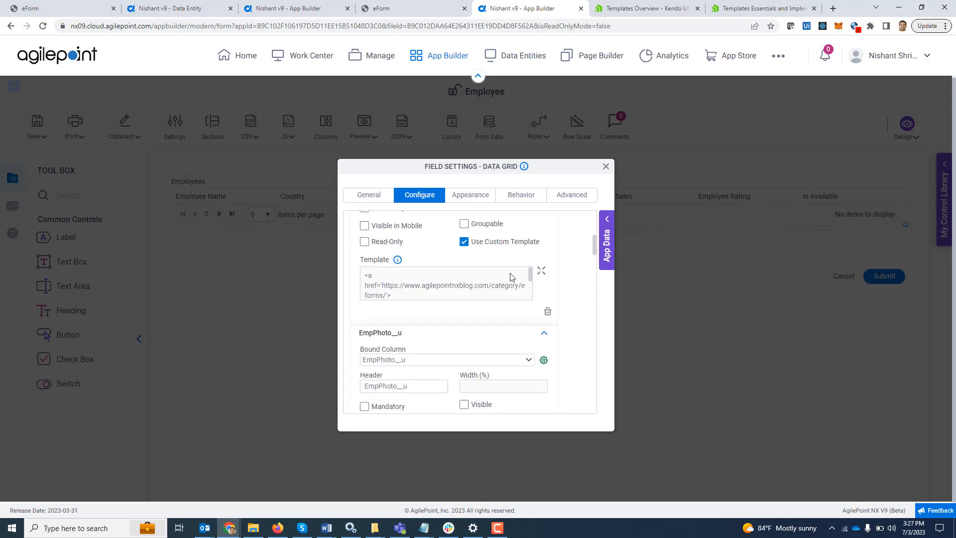
{"action": "scroll", "coordinate": [511, 277], "scroll_direction": "up", "scroll_amount": 10}
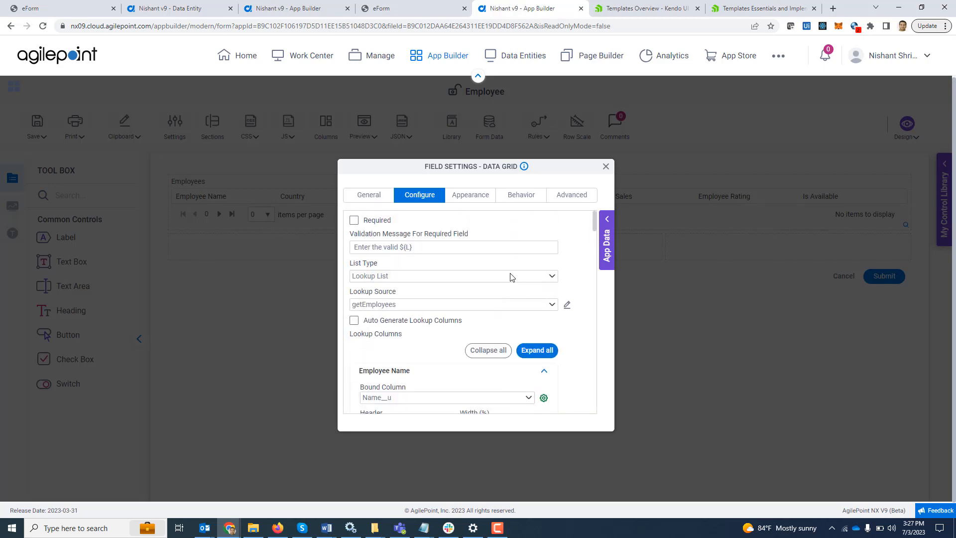
{"action": "left_click", "coordinate": [487, 350]}
{"action": "scroll", "coordinate": [523, 323], "scroll_direction": "down", "scroll_amount": 3}
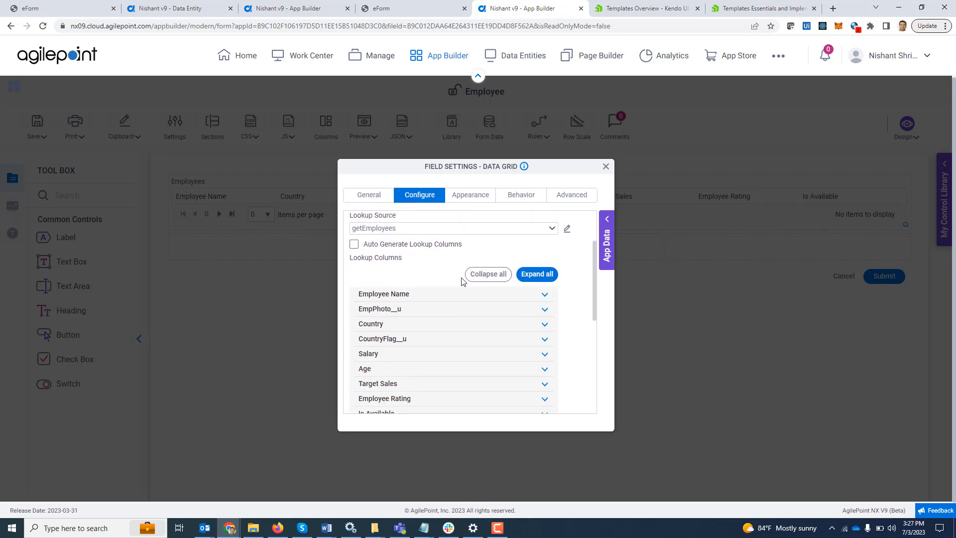
{"action": "scroll", "coordinate": [456, 267], "scroll_direction": "up", "scroll_amount": 2}
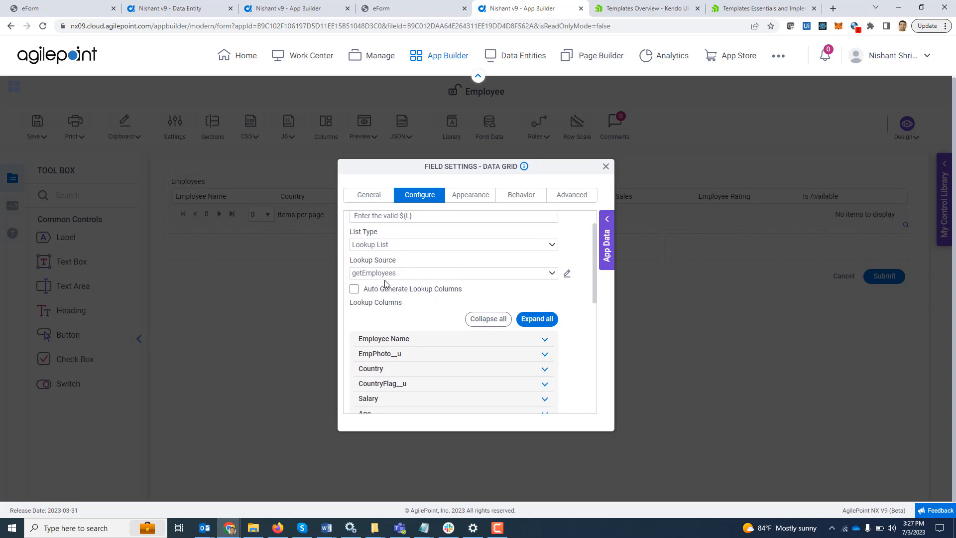
{"action": "scroll", "coordinate": [438, 311], "scroll_direction": "down", "scroll_amount": 3}
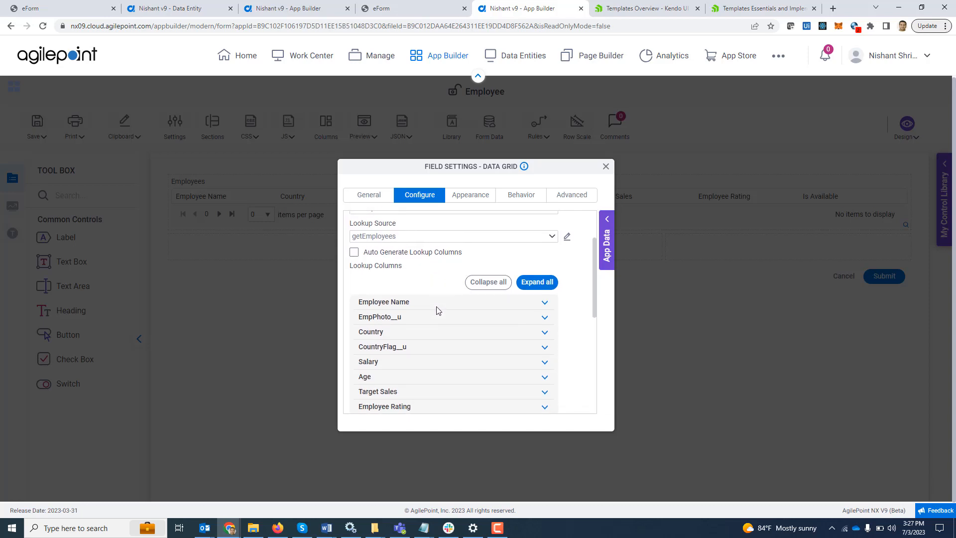
{"action": "scroll", "coordinate": [438, 311], "scroll_direction": "down", "scroll_amount": 1}
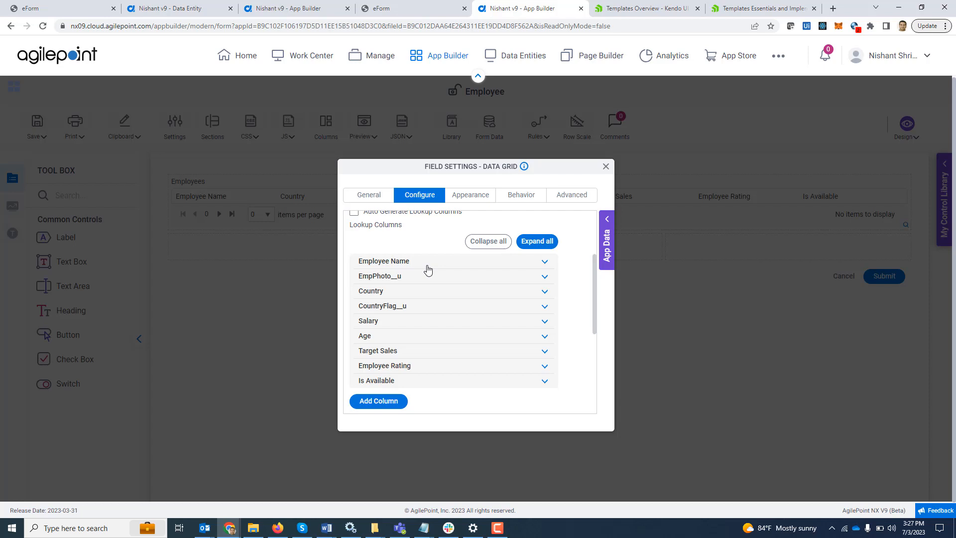
Switch to the Kendo UI for jQuery docs and read the hash-syntax approaches under Template Syntax in the template Essentials article.
{"action": "left_click", "coordinate": [629, 8]}
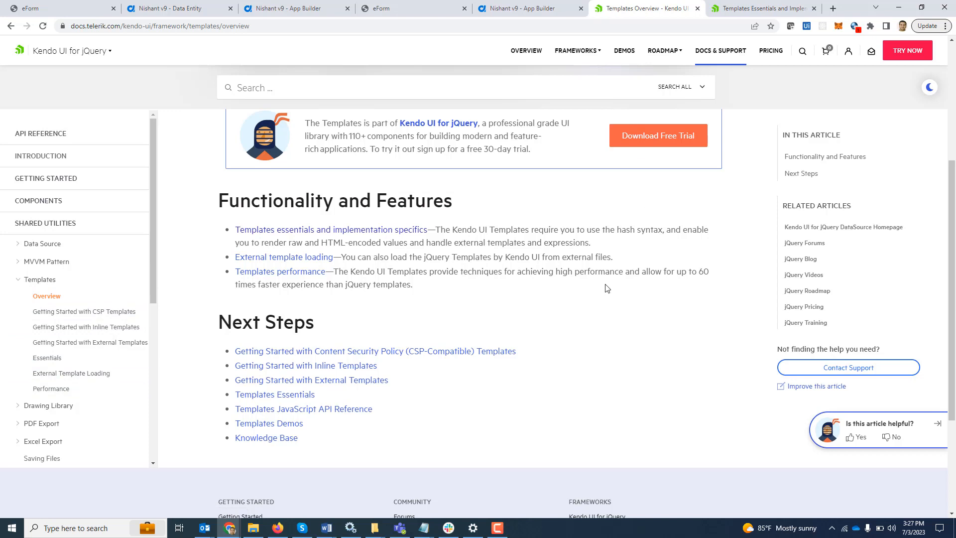
{"action": "left_click", "coordinate": [729, 14]}
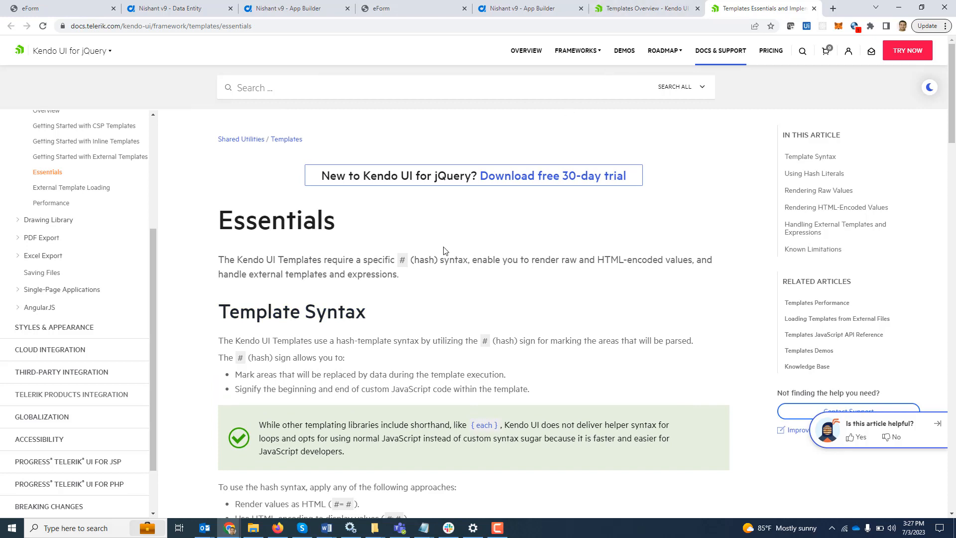
{"action": "scroll", "coordinate": [446, 315], "scroll_direction": "down", "scroll_amount": 1}
{"action": "scroll", "coordinate": [446, 315], "scroll_direction": "down", "scroll_amount": 2}
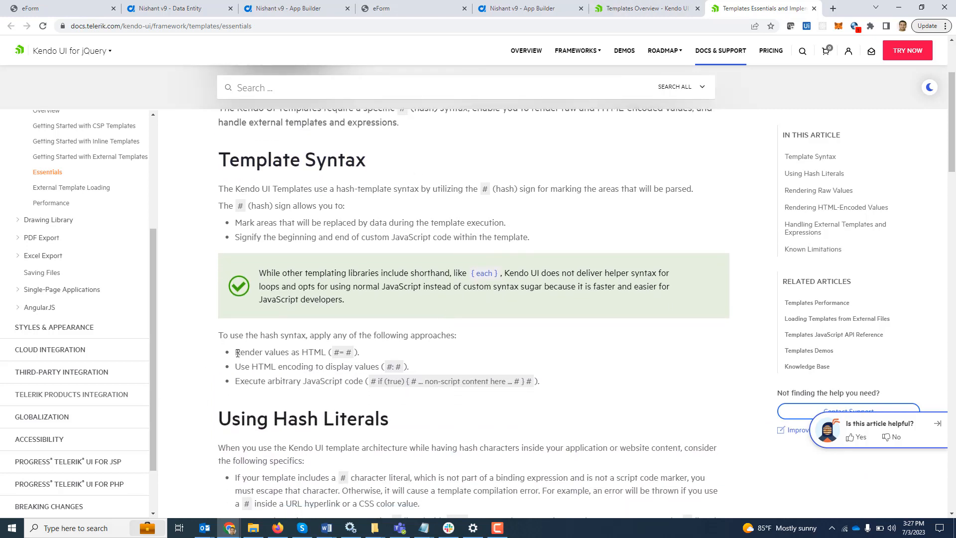
{"action": "left_click_drag", "start_coordinate": [235, 353], "coordinate": [239, 353]}
{"action": "left_click", "coordinate": [291, 357]}
{"action": "left_click_drag", "start_coordinate": [429, 384], "coordinate": [513, 382]}
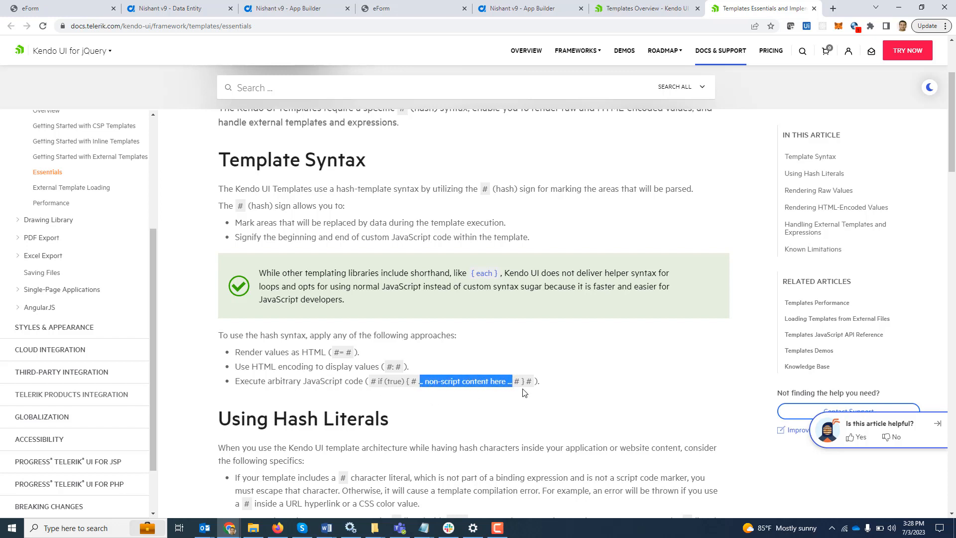
{"action": "left_click", "coordinate": [496, 419]}
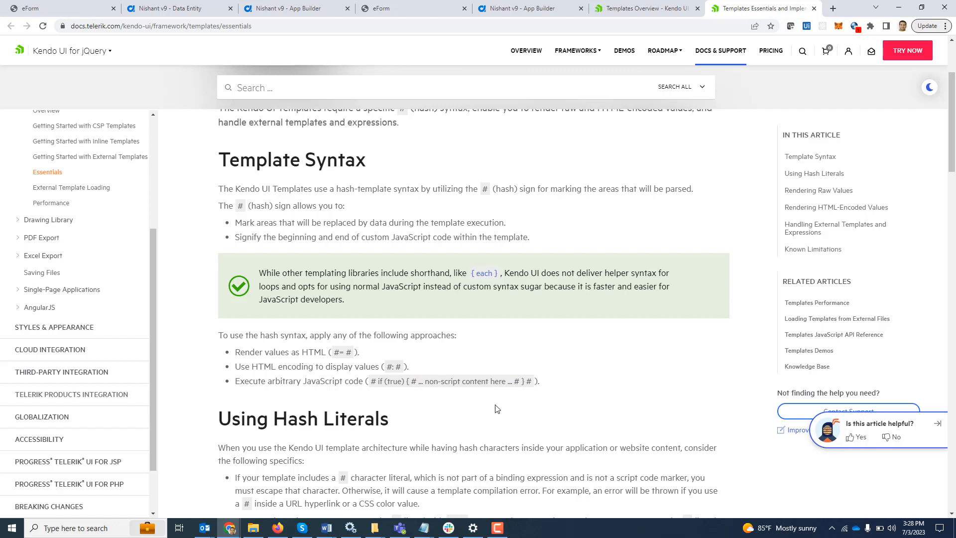
Back in the Employees data grid settings, expand the Employee Name lookup column and switch its Use Custom Template option off and back on.
{"action": "left_click", "coordinate": [529, 7]}
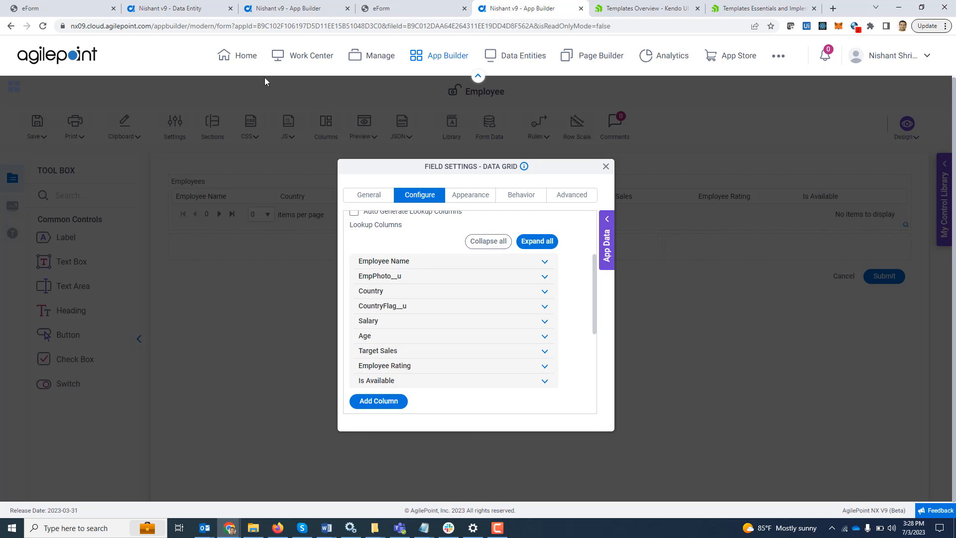
{"action": "left_click", "coordinate": [174, 8]}
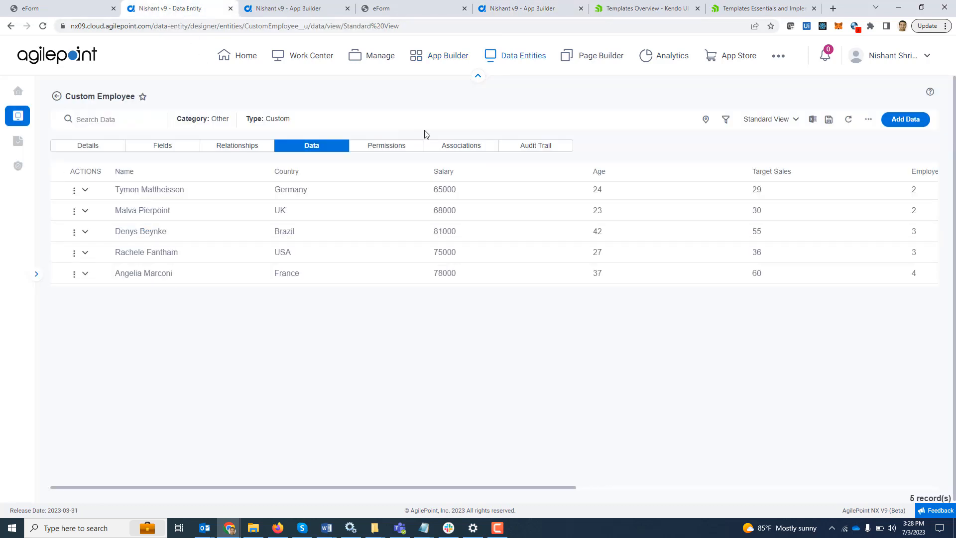
{"action": "left_click", "coordinate": [537, 7]}
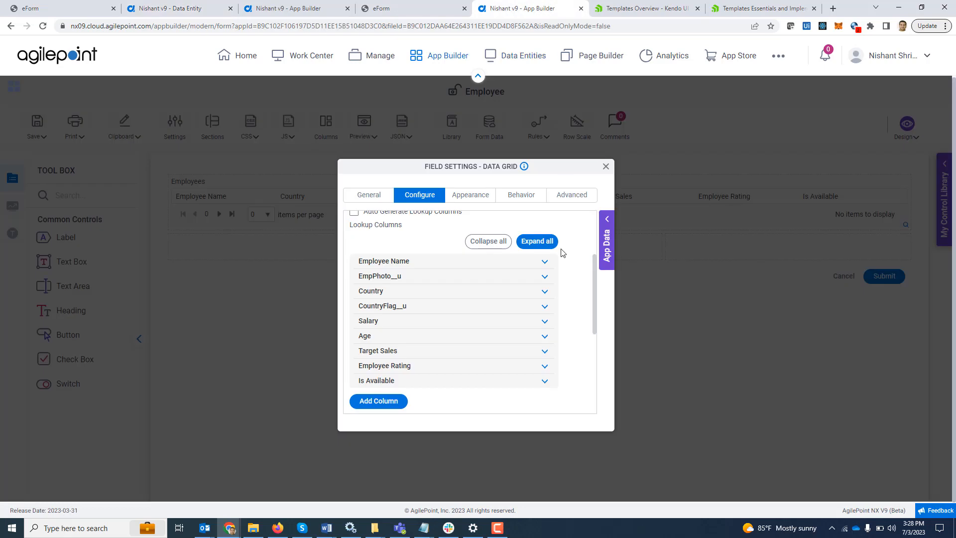
{"action": "left_click", "coordinate": [544, 263]}
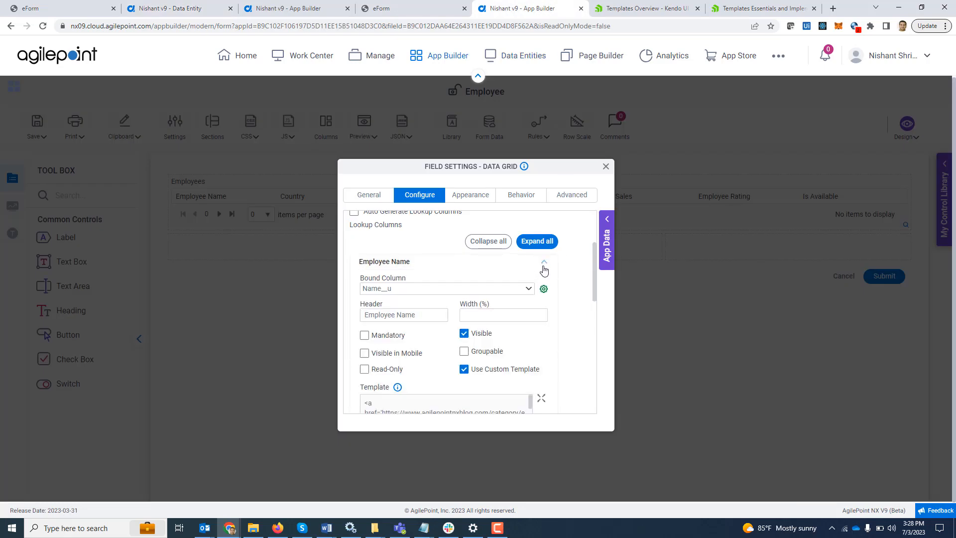
{"action": "scroll", "coordinate": [531, 339], "scroll_direction": "up", "scroll_amount": 1}
{"action": "scroll", "coordinate": [531, 339], "scroll_direction": "down", "scroll_amount": 2}
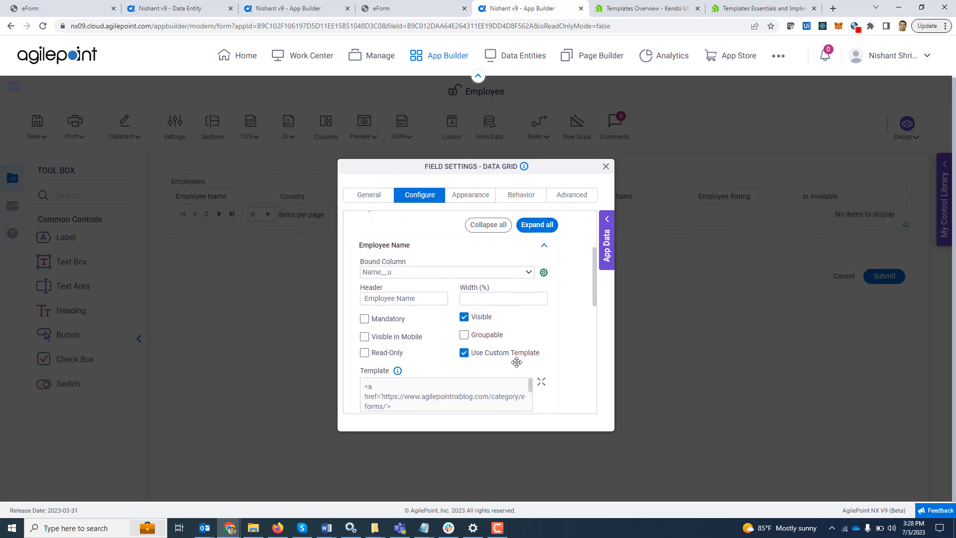
{"action": "scroll", "coordinate": [543, 363], "scroll_direction": "down", "scroll_amount": 1}
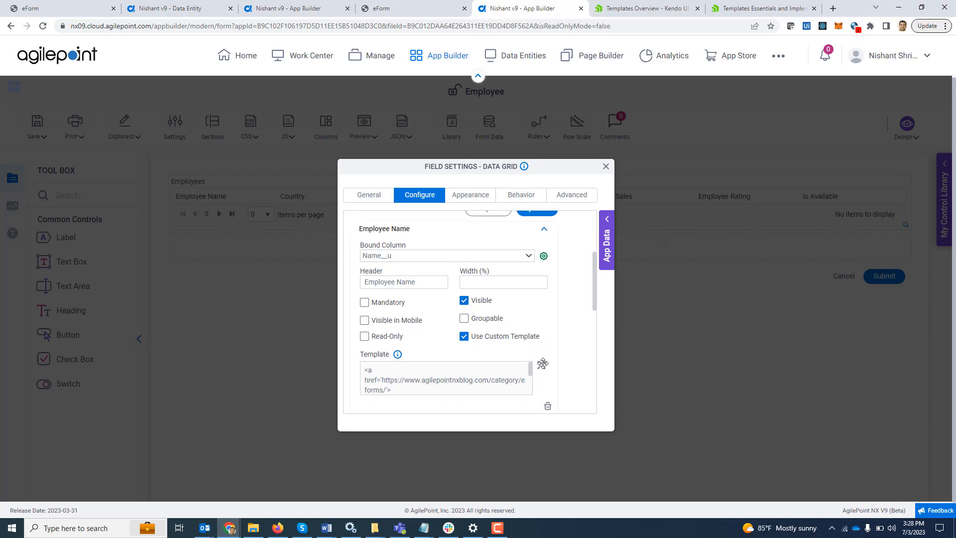
{"action": "left_click", "coordinate": [465, 337]}
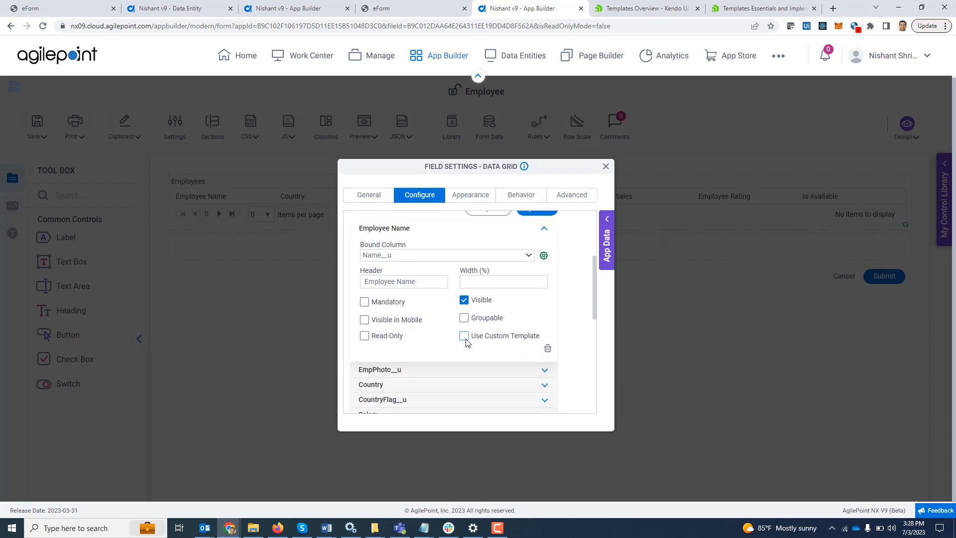
{"action": "left_click", "coordinate": [464, 337]}
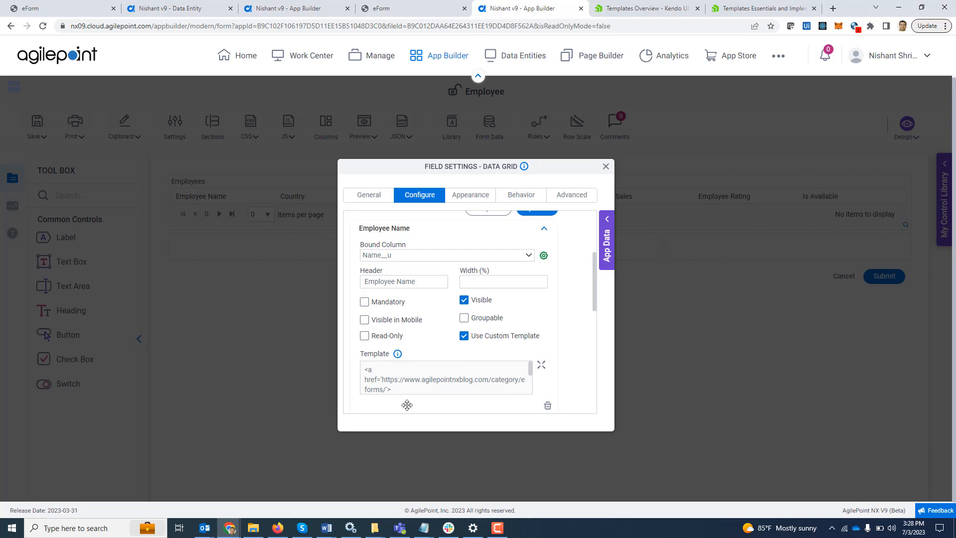
Open the Employee Name template in the enlarged HTML editor, enter #: to bring up the column suggestions, and close the editor without saving.
{"action": "left_click", "coordinate": [542, 368]}
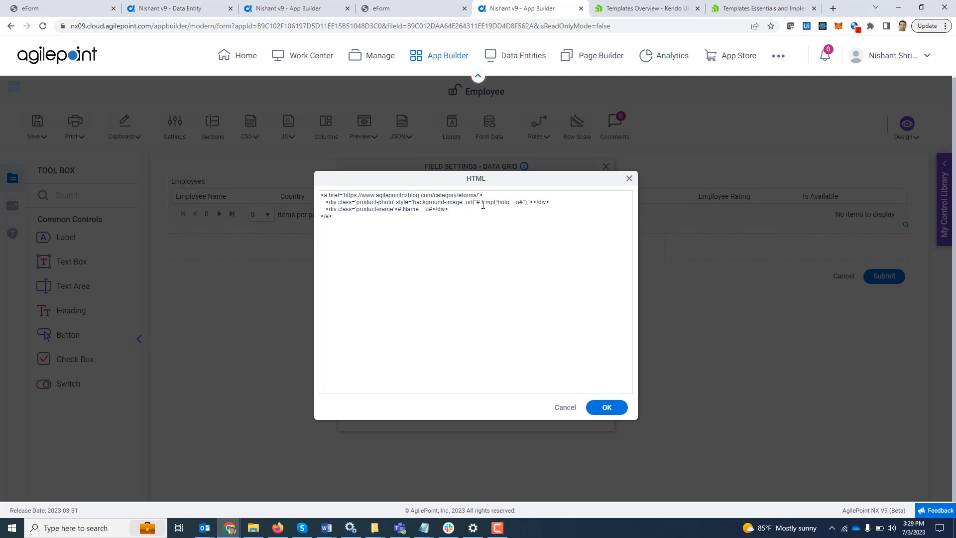
{"action": "left_click_drag", "start_coordinate": [477, 204], "coordinate": [509, 202]}
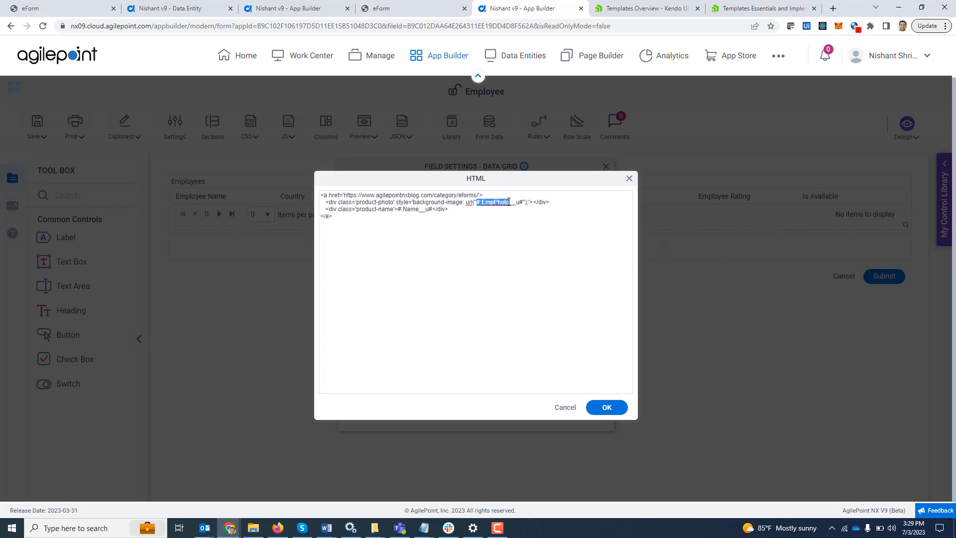
{"action": "left_click", "coordinate": [510, 244]}
{"action": "type", "text": "#:"}
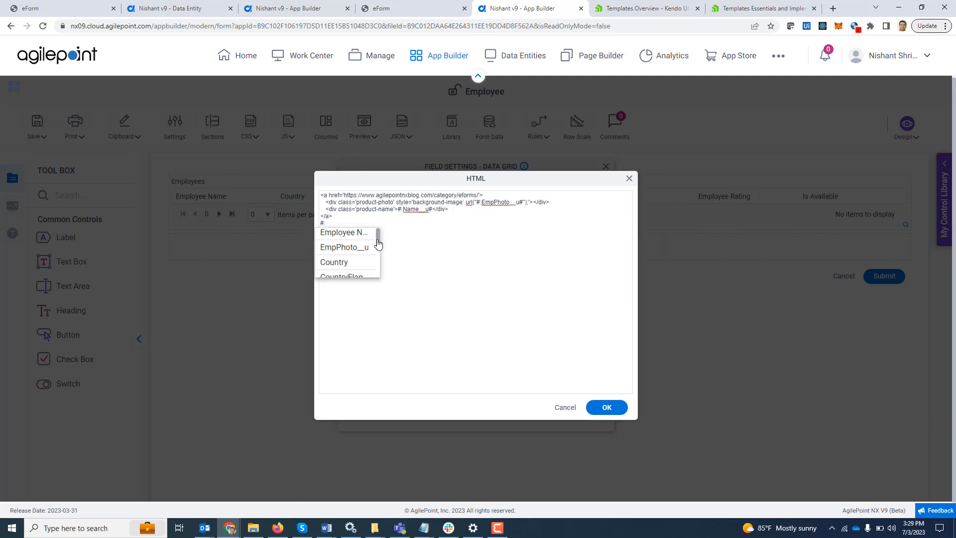
{"action": "left_click_drag", "start_coordinate": [378, 240], "coordinate": [377, 254]}
{"action": "left_click", "coordinate": [431, 252]}
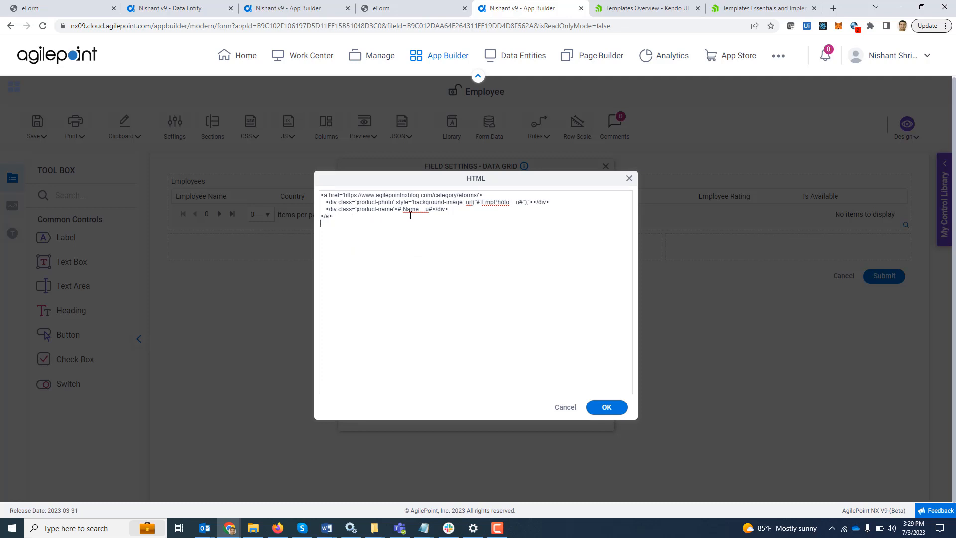
{"action": "left_click", "coordinate": [631, 179]}
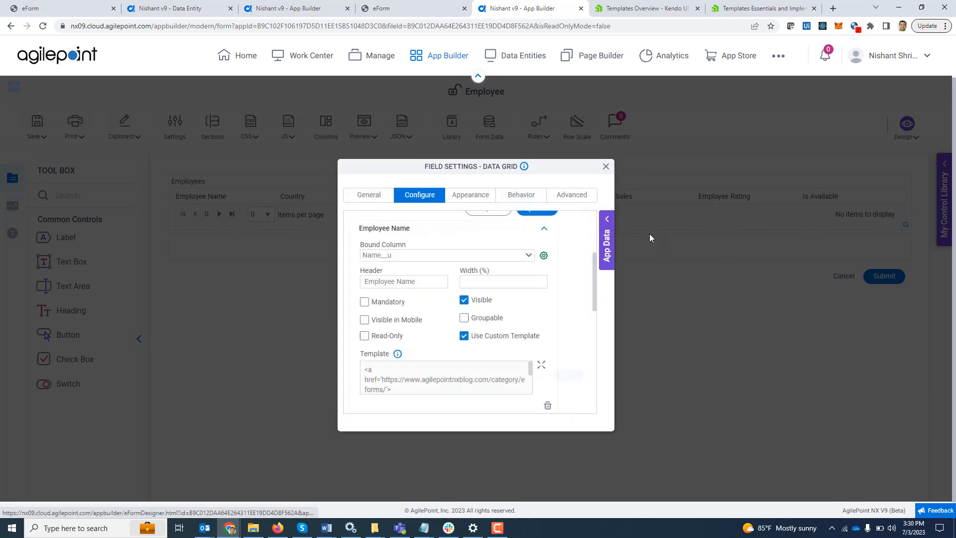
Collapse the Employee Name column and expand EmpPhoto__u to check its Visible setting.
{"action": "left_click", "coordinate": [546, 272]}
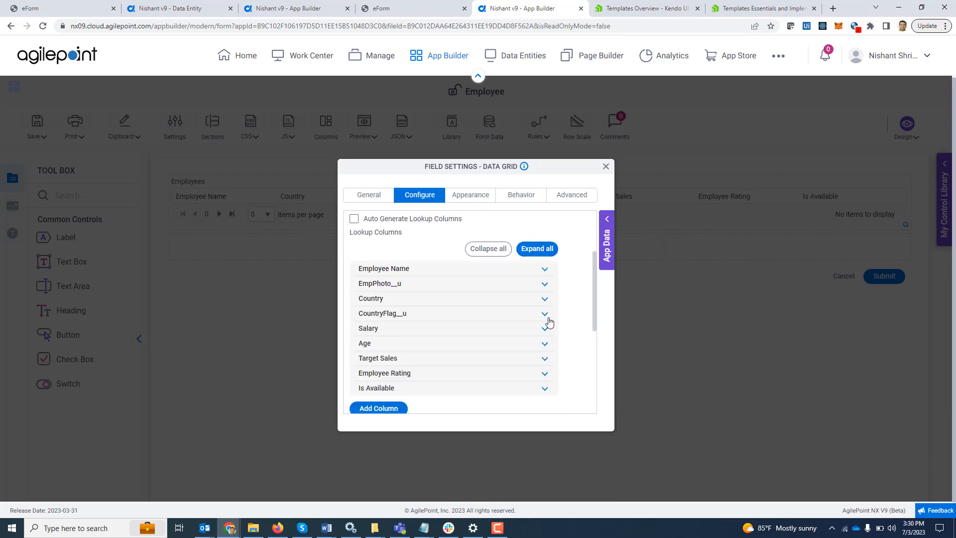
{"action": "left_click", "coordinate": [458, 287]}
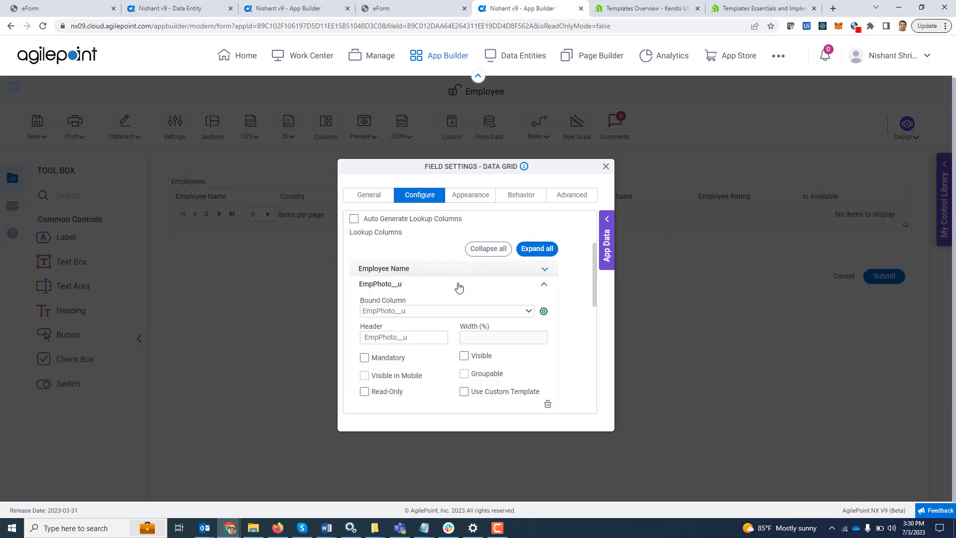
{"action": "scroll", "coordinate": [550, 339], "scroll_direction": "down", "scroll_amount": 1}
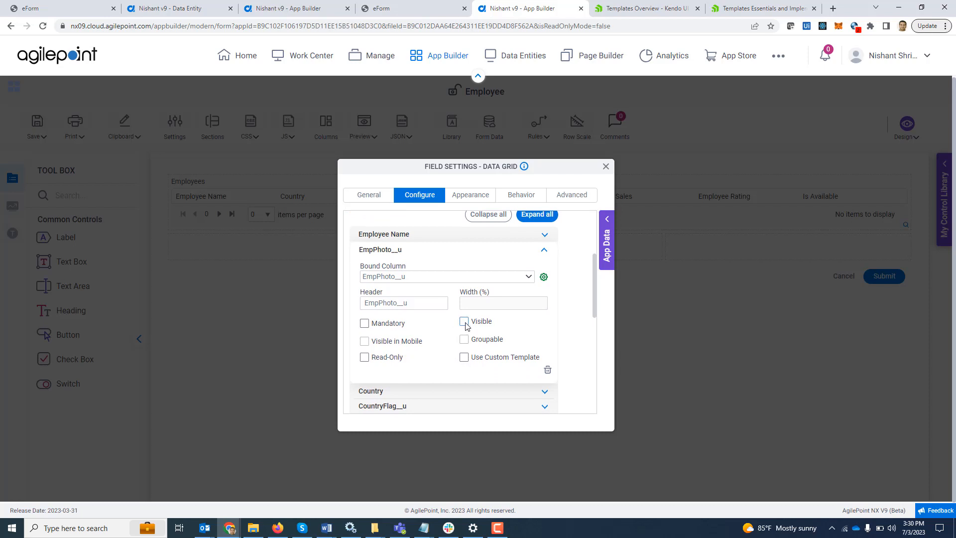
{"action": "scroll", "coordinate": [497, 332], "scroll_direction": "up", "scroll_amount": 1}
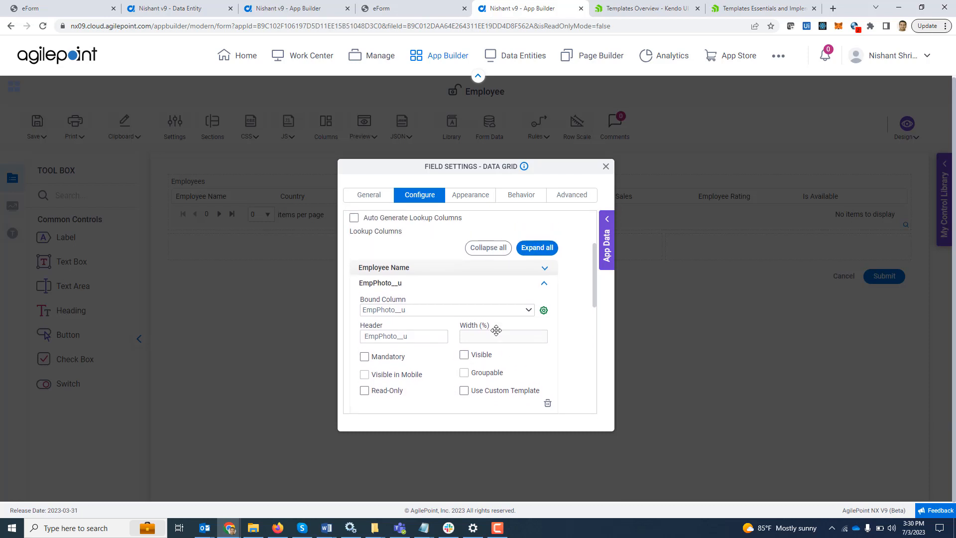
Reopen the Employee Name template to examine its EmpPhoto__u reference, close it without changes, and collapse the Employee Name and EmpPhoto__u columns.
{"action": "left_click", "coordinate": [419, 271]}
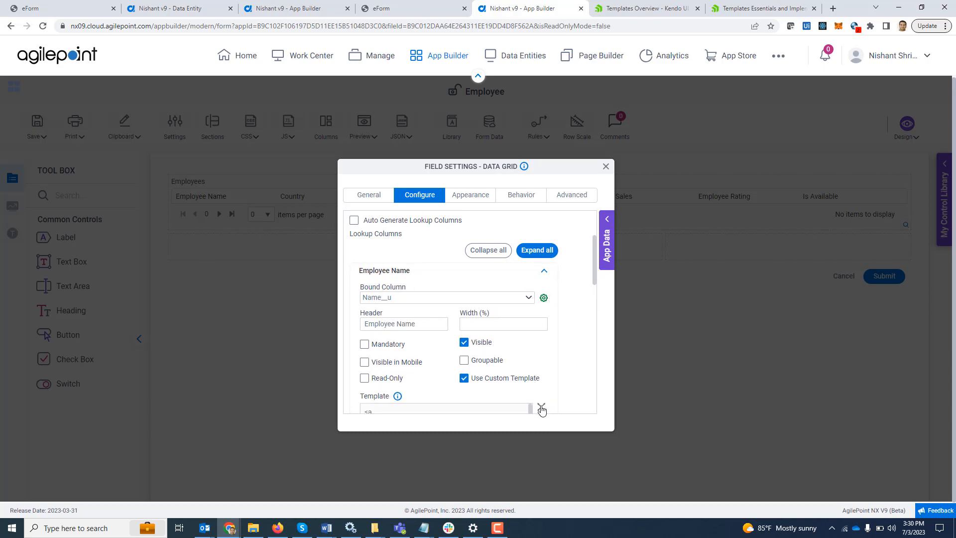
{"action": "left_click", "coordinate": [541, 407]}
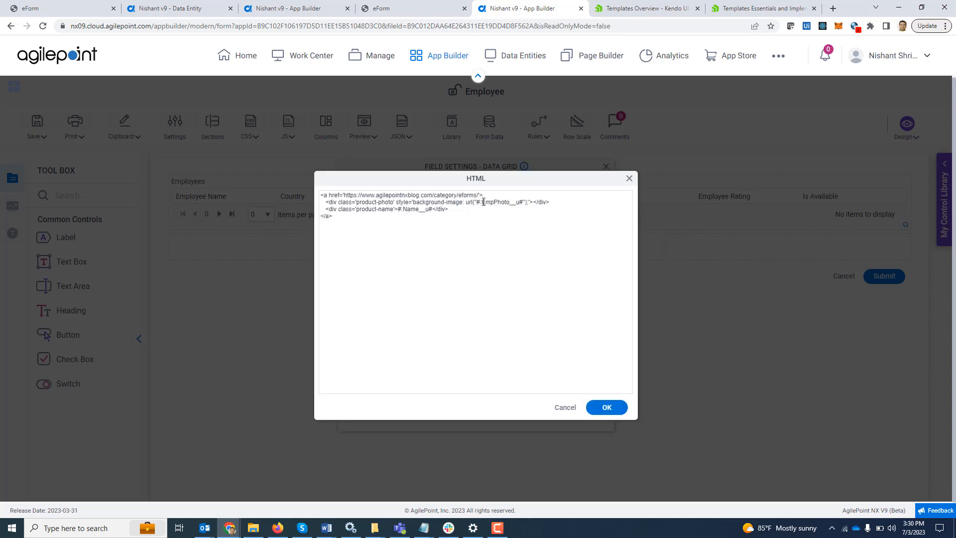
{"action": "left_click_drag", "start_coordinate": [484, 202], "coordinate": [522, 202]}
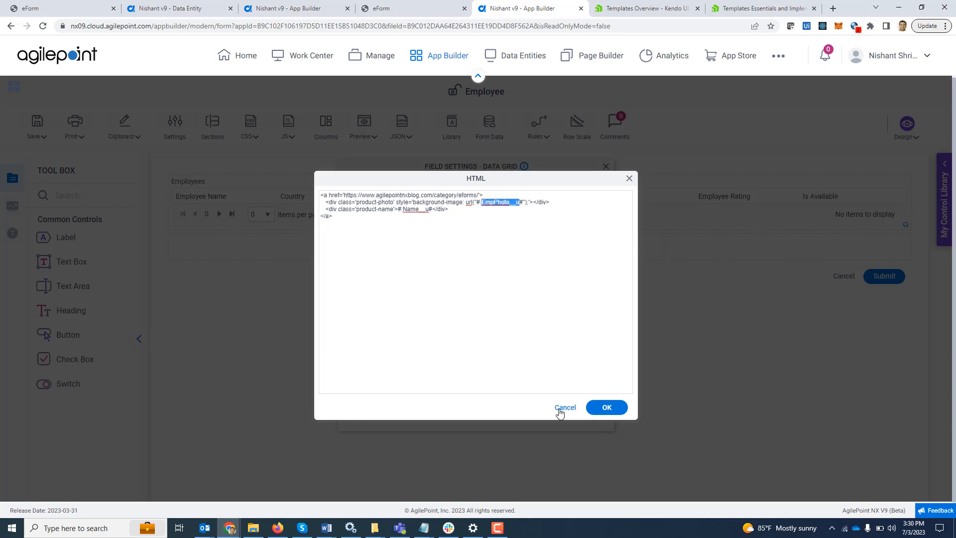
{"action": "left_click", "coordinate": [630, 179]}
{"action": "scroll", "coordinate": [487, 268], "scroll_direction": "up", "scroll_amount": 1}
{"action": "scroll", "coordinate": [487, 268], "scroll_direction": "up", "scroll_amount": 2}
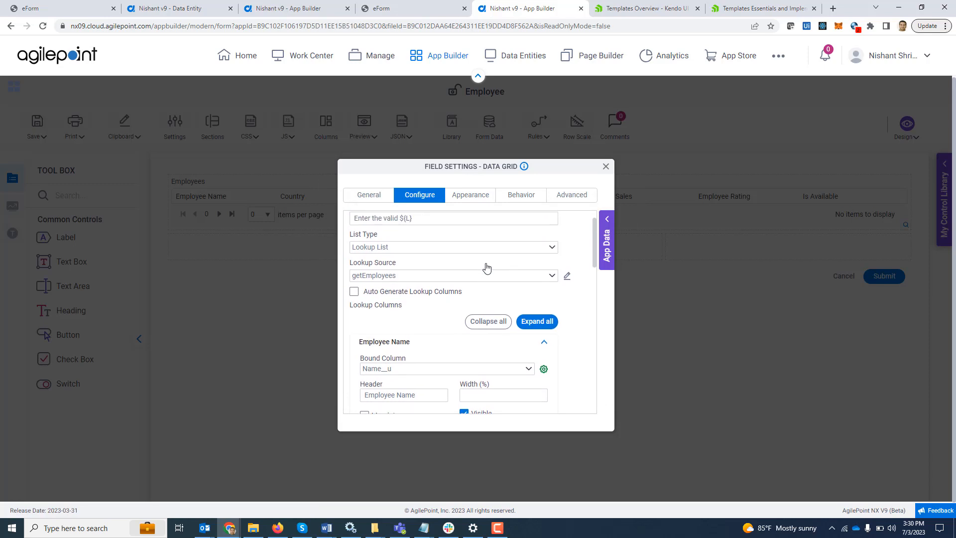
{"action": "scroll", "coordinate": [537, 324], "scroll_direction": "down", "scroll_amount": 3}
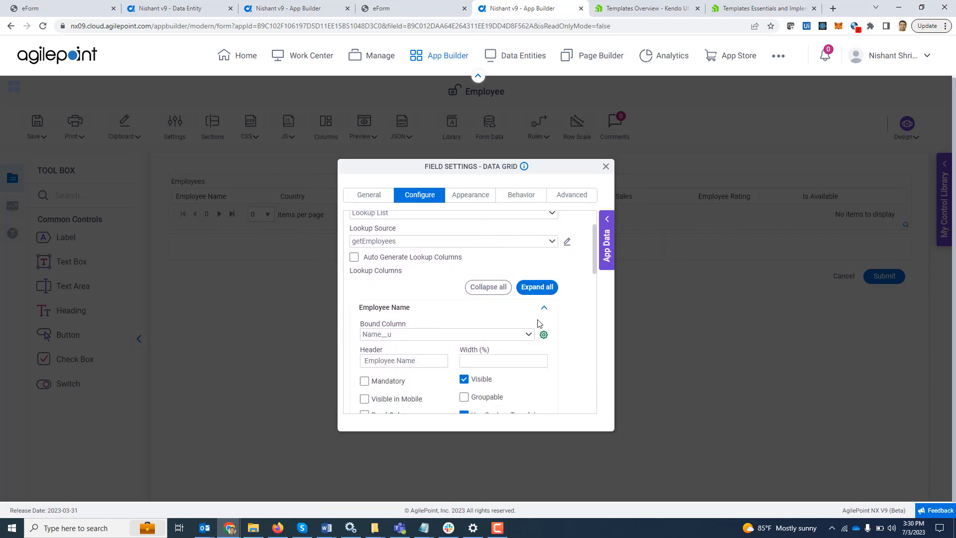
{"action": "left_click", "coordinate": [544, 295]}
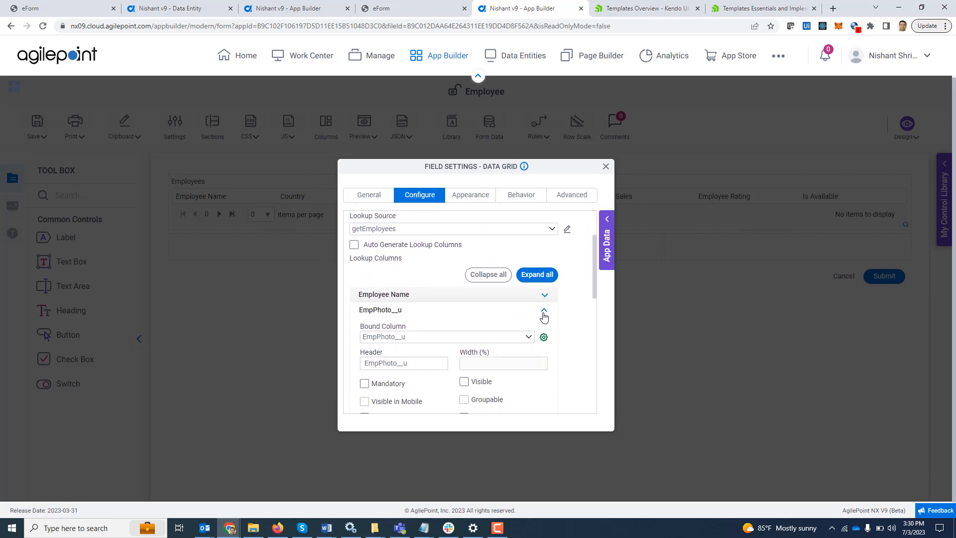
{"action": "left_click", "coordinate": [544, 310]}
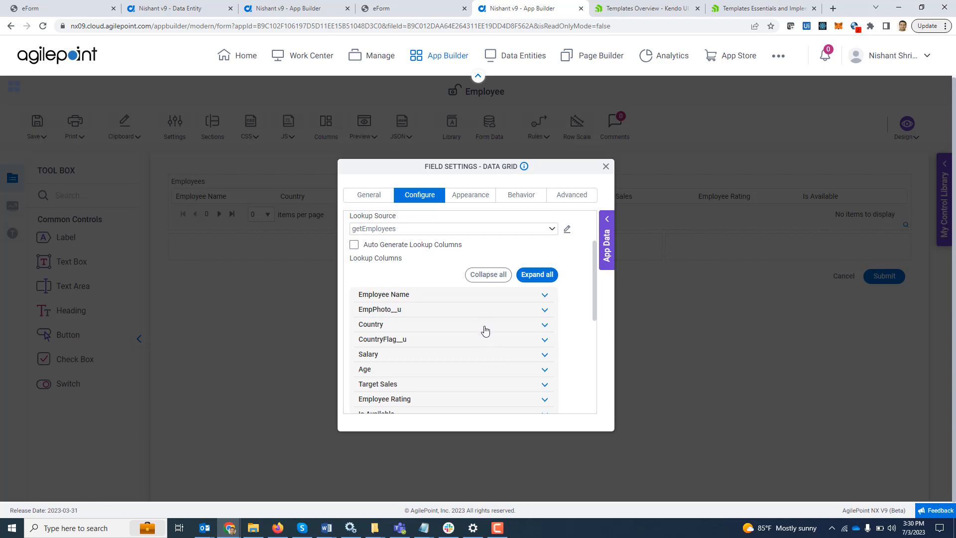
Expand the Country and CountryFlag__u columns one after the other to examine the flag image template and its source column, collapsing each.
{"action": "left_click", "coordinate": [485, 330]}
{"action": "scroll", "coordinate": [501, 335], "scroll_direction": "down", "scroll_amount": 1}
{"action": "scroll", "coordinate": [502, 334], "scroll_direction": "down", "scroll_amount": 1}
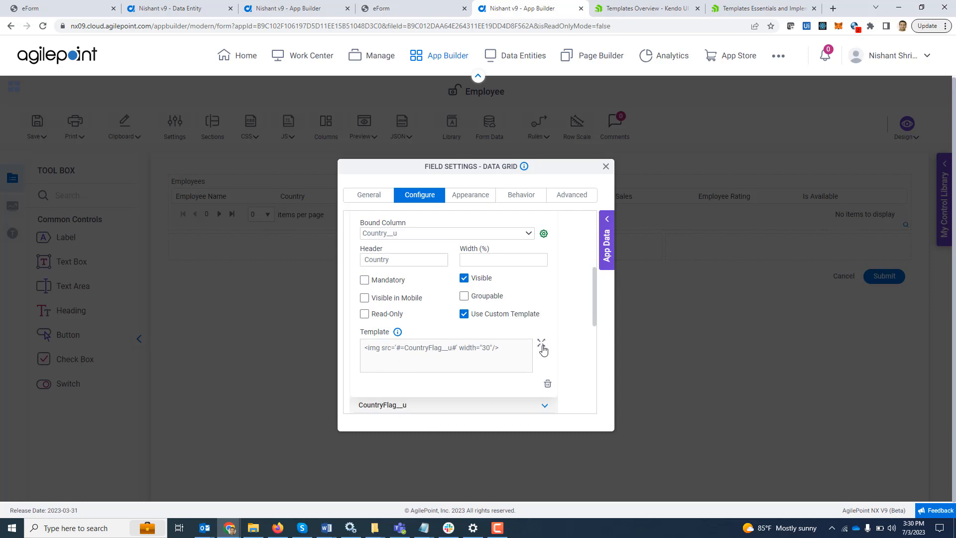
{"action": "scroll", "coordinate": [543, 349], "scroll_direction": "up", "scroll_amount": 2}
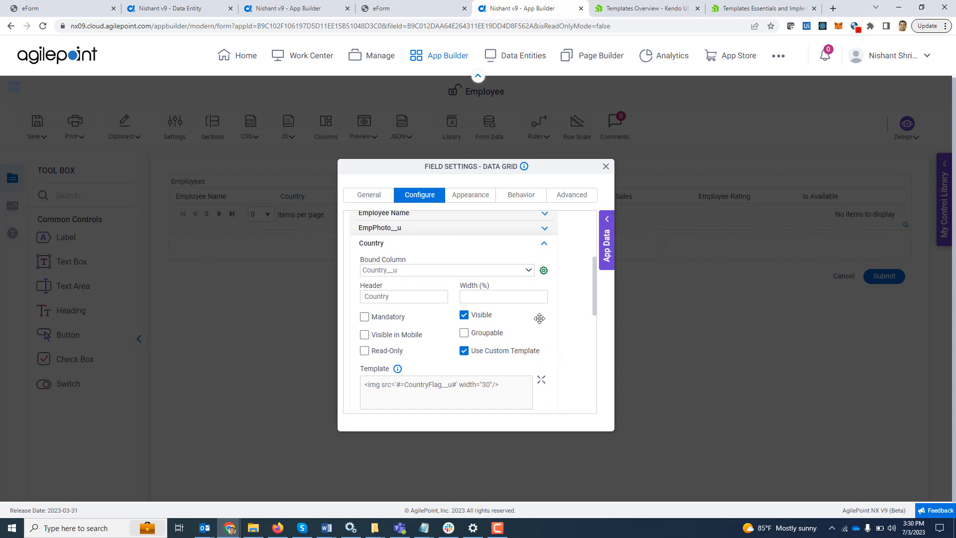
{"action": "left_click", "coordinate": [544, 244]}
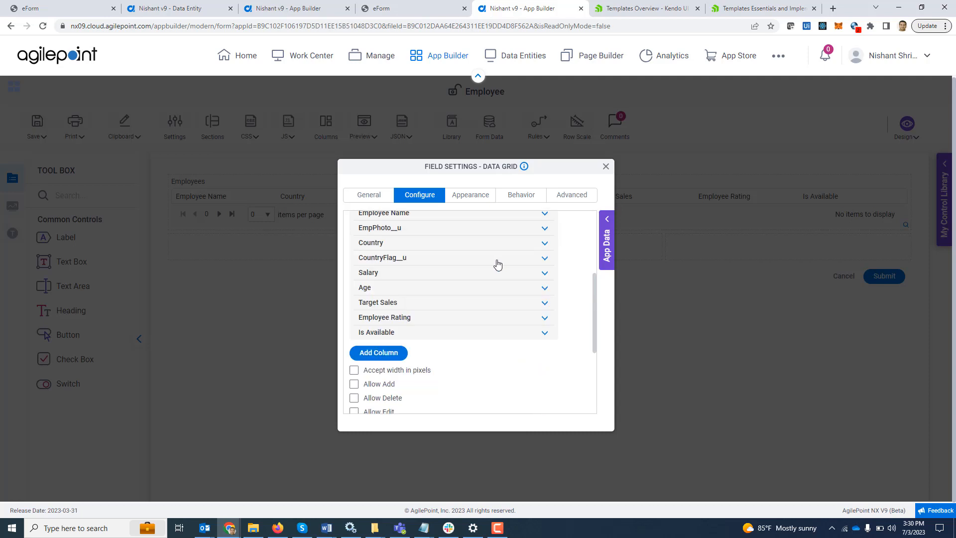
{"action": "left_click", "coordinate": [476, 262]}
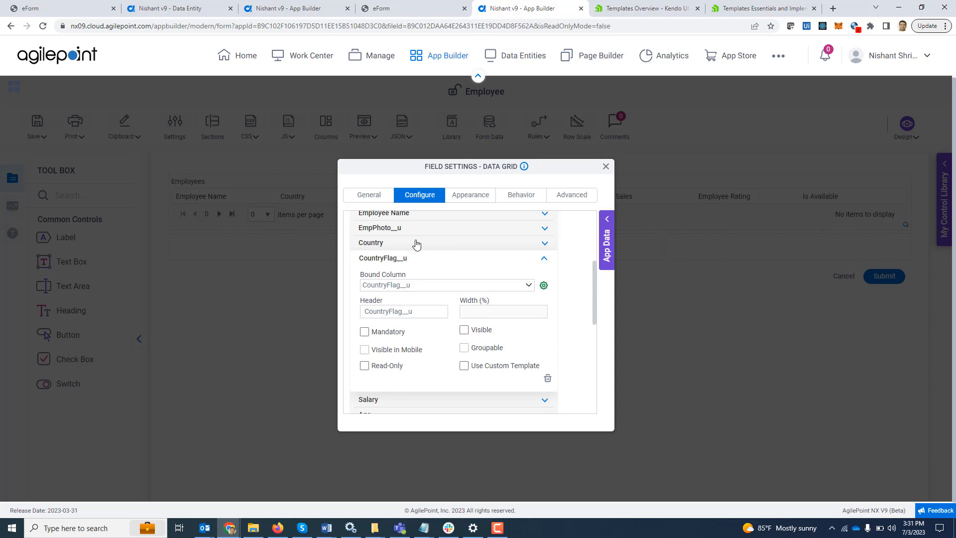
{"action": "left_click", "coordinate": [458, 264]}
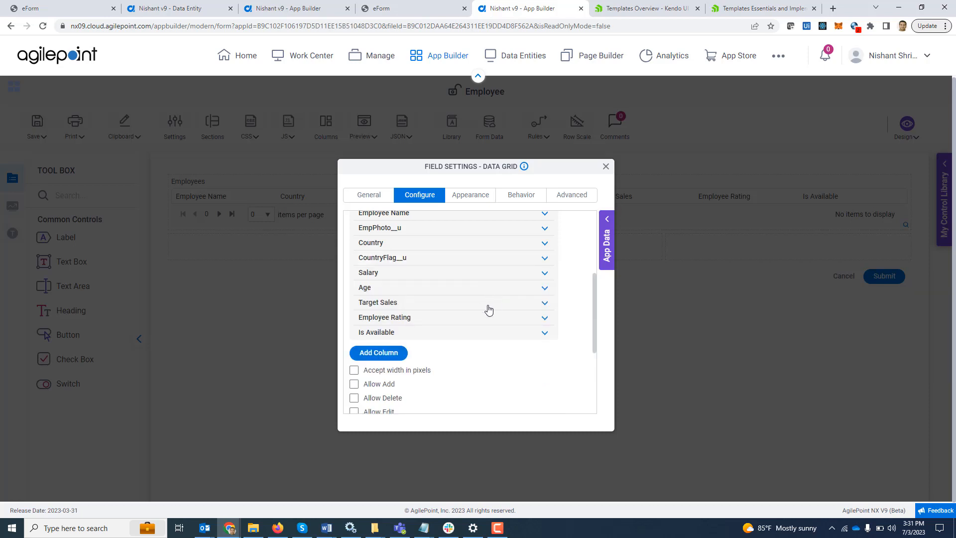
Expand the Salary column, examine its conditional custom template, and collapse it again.
{"action": "left_click", "coordinate": [436, 274]}
{"action": "scroll", "coordinate": [523, 366], "scroll_direction": "down", "scroll_amount": 3}
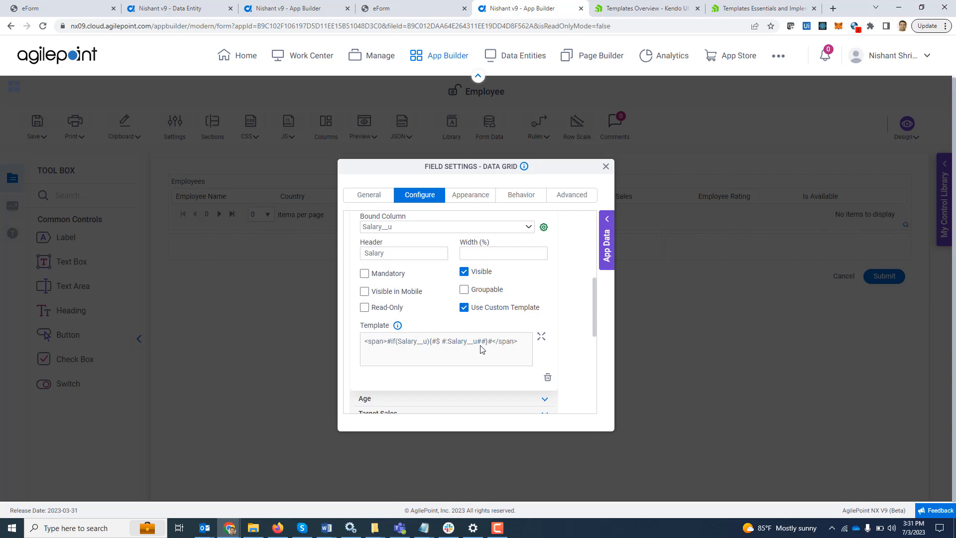
{"action": "scroll", "coordinate": [552, 298], "scroll_direction": "up", "scroll_amount": 1}
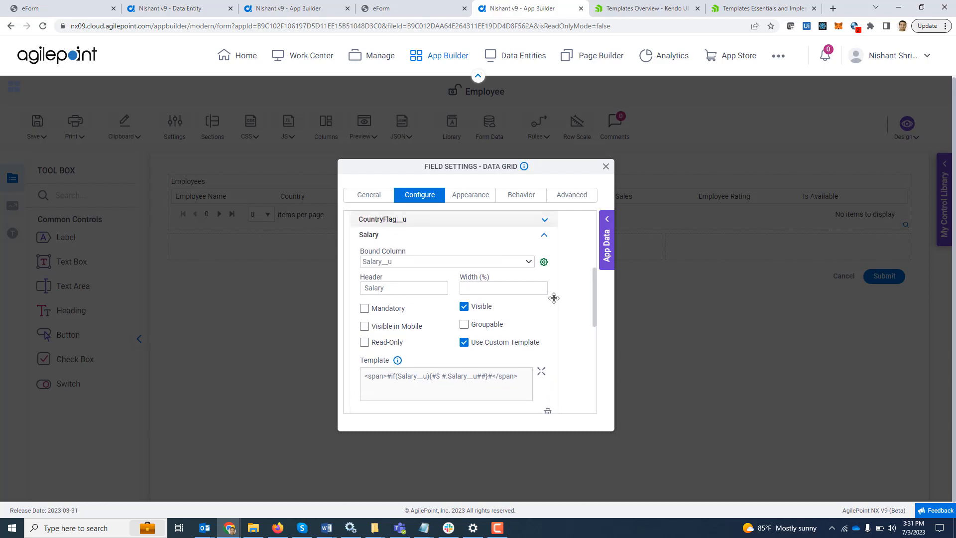
{"action": "left_click", "coordinate": [545, 240]}
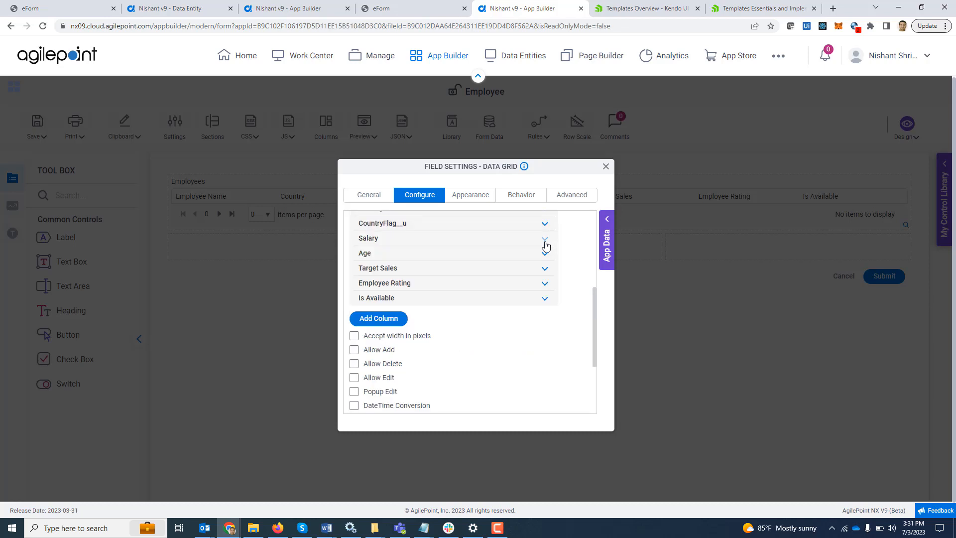
Expand the Age column, check its Use Custom Template setting, and collapse it again.
{"action": "left_click", "coordinate": [533, 254]}
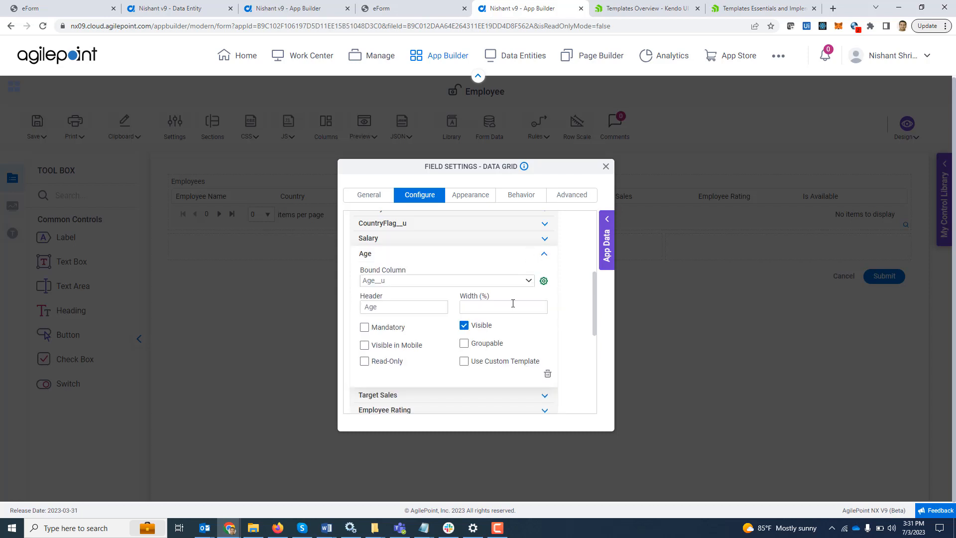
{"action": "scroll", "coordinate": [513, 303], "scroll_direction": "down", "scroll_amount": 2}
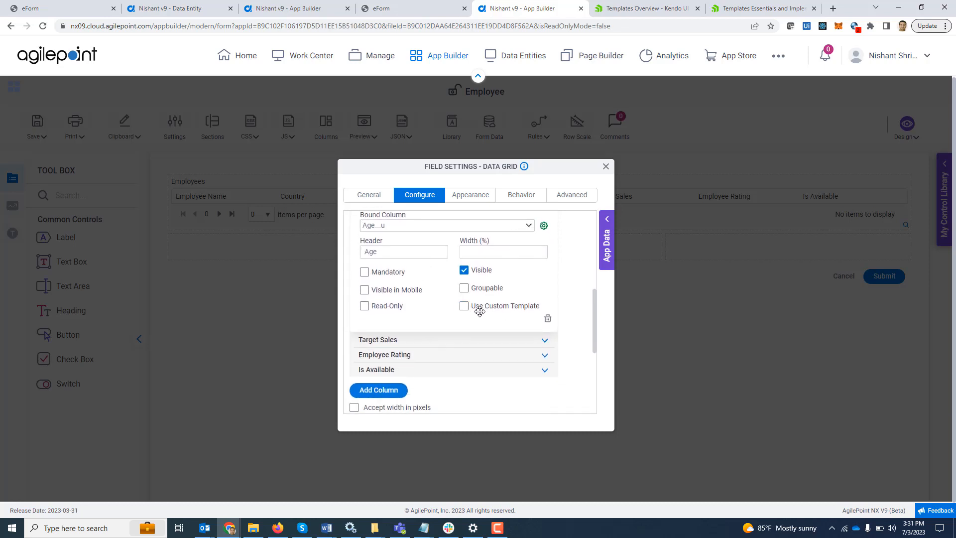
{"action": "scroll", "coordinate": [502, 317], "scroll_direction": "up", "scroll_amount": 1}
{"action": "scroll", "coordinate": [503, 316], "scroll_direction": "up", "scroll_amount": 1}
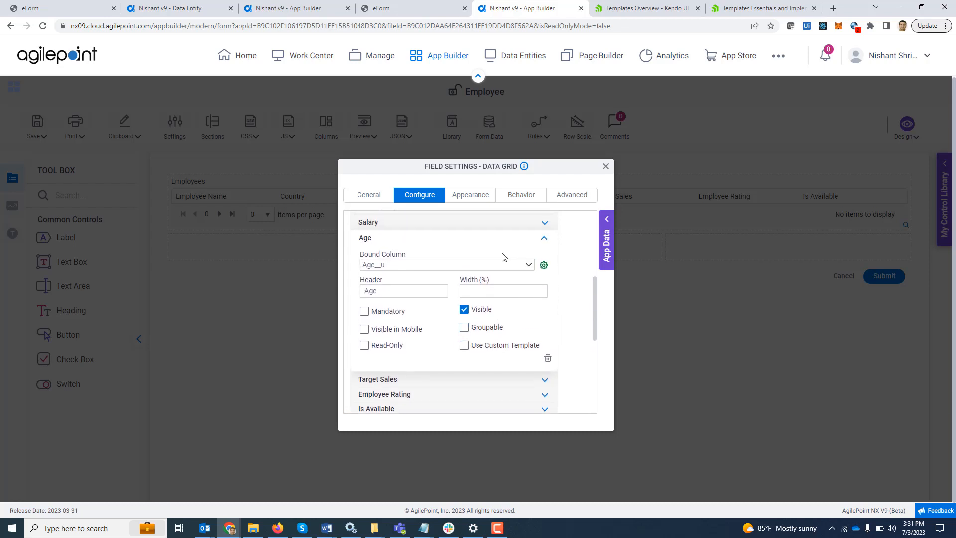
{"action": "left_click", "coordinate": [504, 240]}
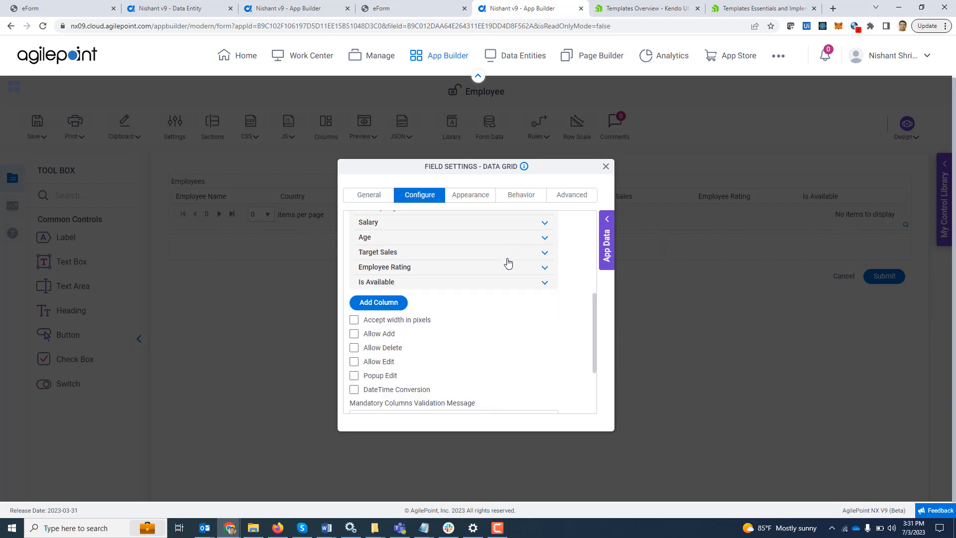
Expand the Target Sales column, examine its sparkline chart template, and collapse it again.
{"action": "left_click", "coordinate": [458, 254]}
{"action": "scroll", "coordinate": [526, 331], "scroll_direction": "down", "scroll_amount": 1}
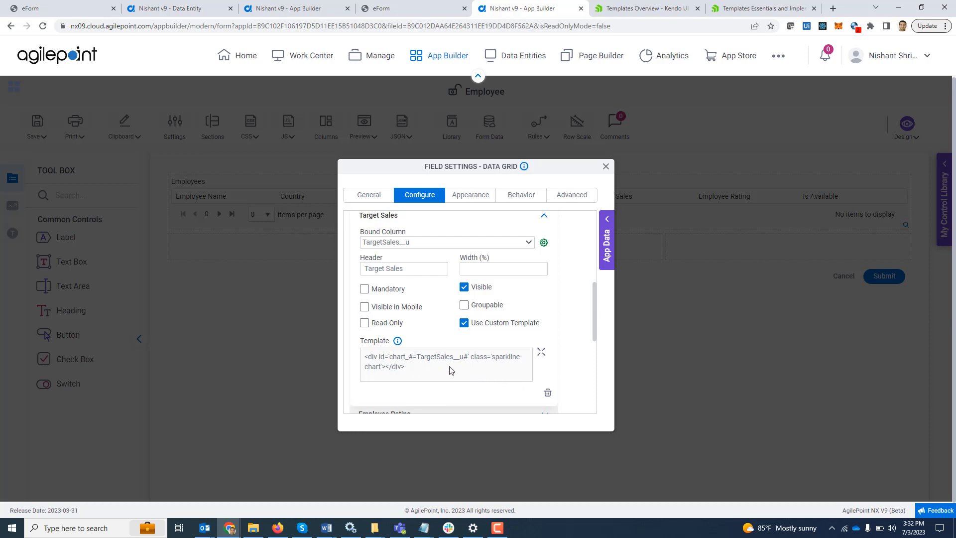
{"action": "scroll", "coordinate": [515, 330], "scroll_direction": "up", "scroll_amount": 1}
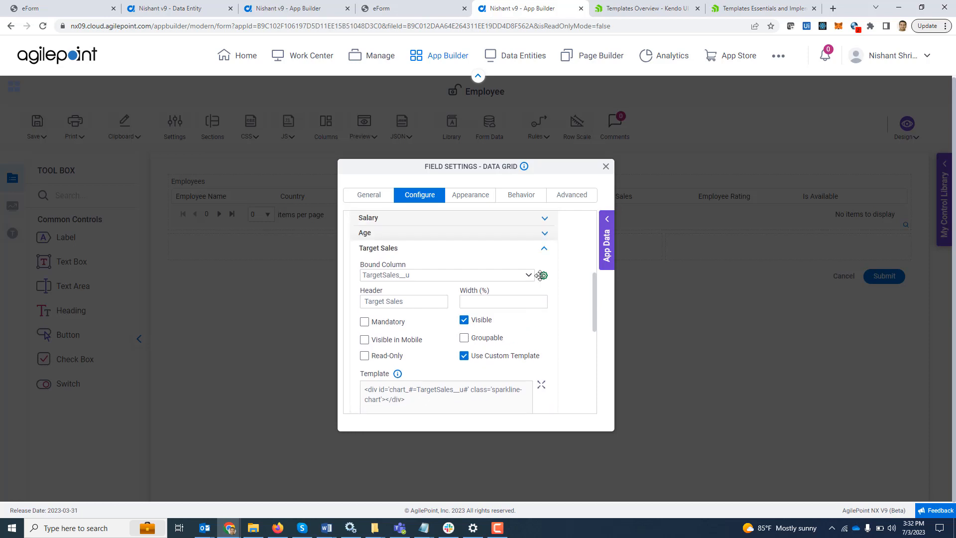
{"action": "left_click", "coordinate": [543, 249]}
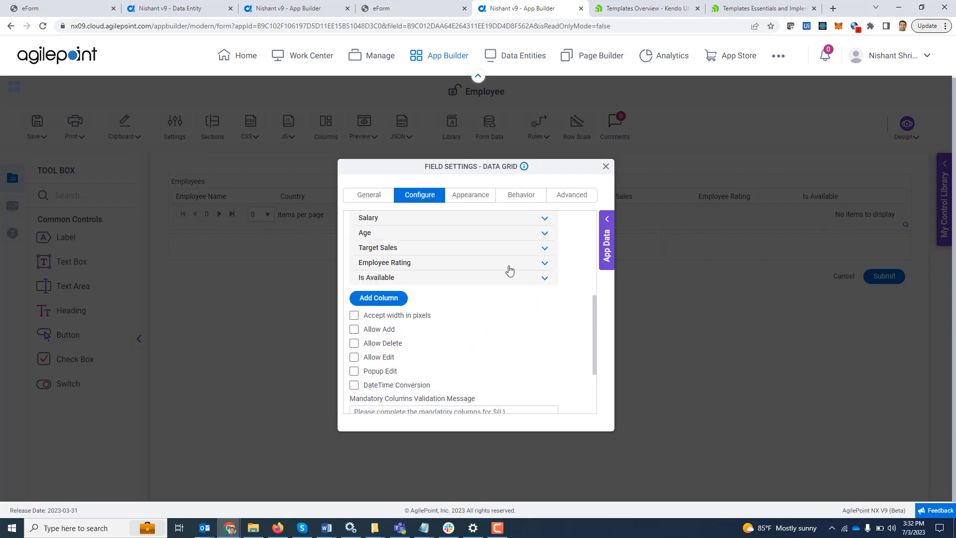
Examine the custom templates of the Employee Rating and Is Available columns, leaving only Is Available expanded.
{"action": "left_click", "coordinate": [523, 264]}
{"action": "scroll", "coordinate": [537, 326], "scroll_direction": "down", "scroll_amount": 2}
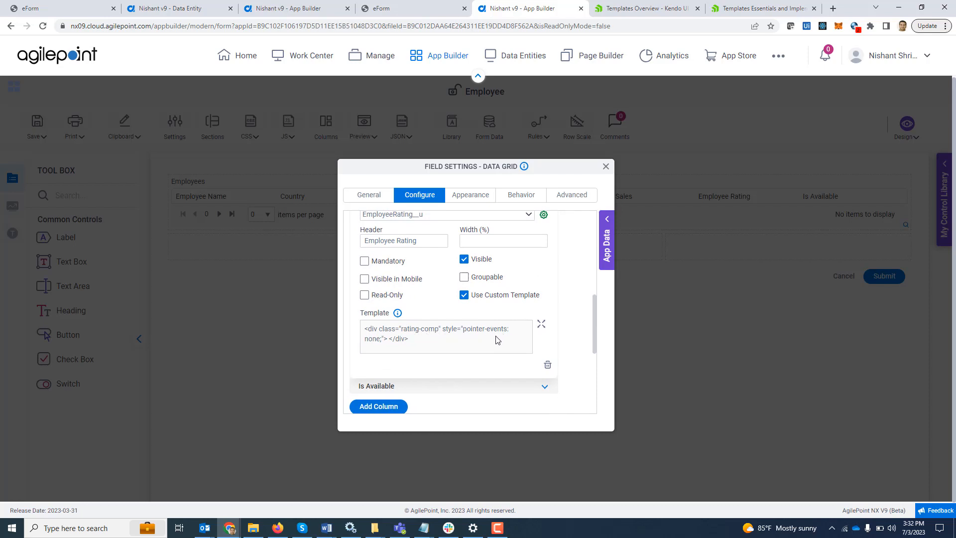
{"action": "scroll", "coordinate": [498, 337], "scroll_direction": "up", "scroll_amount": 1}
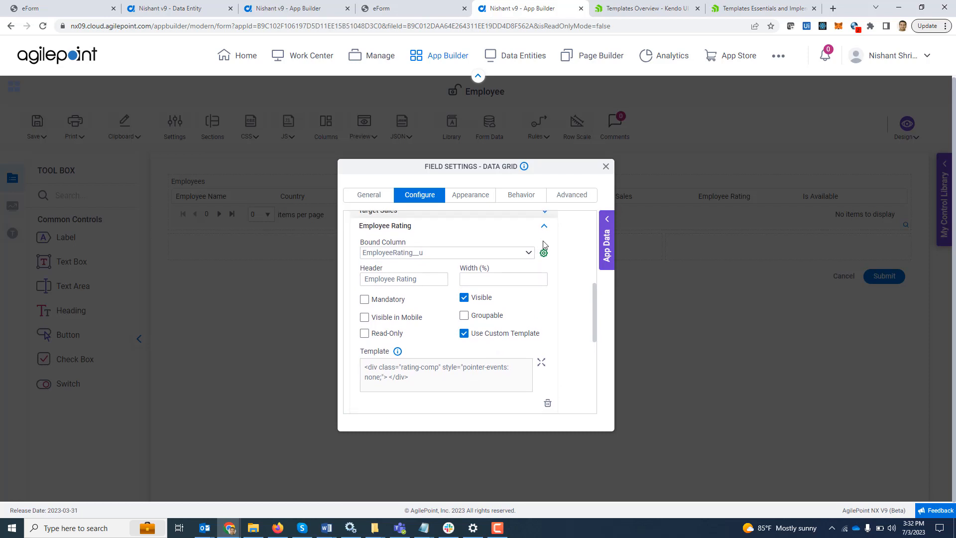
{"action": "left_click", "coordinate": [546, 231]}
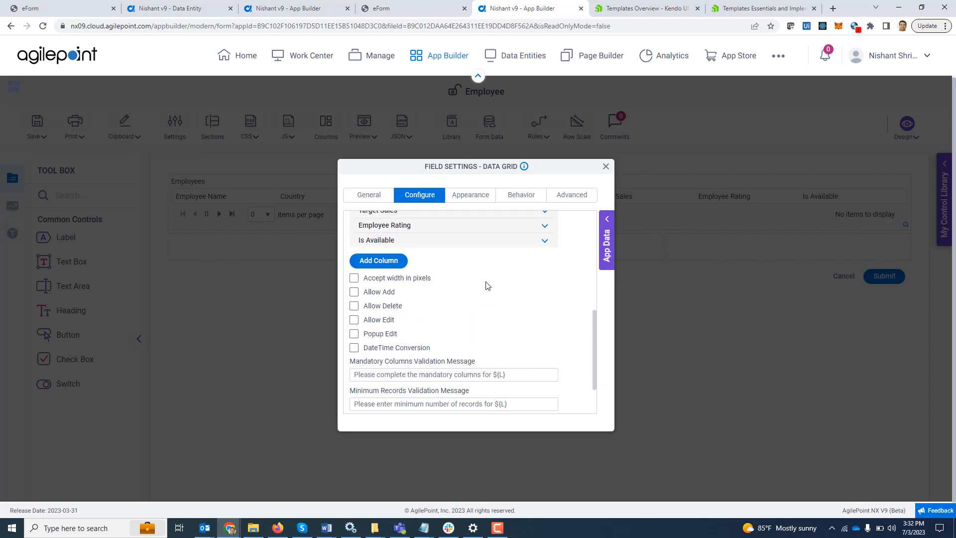
{"action": "left_click", "coordinate": [531, 243]}
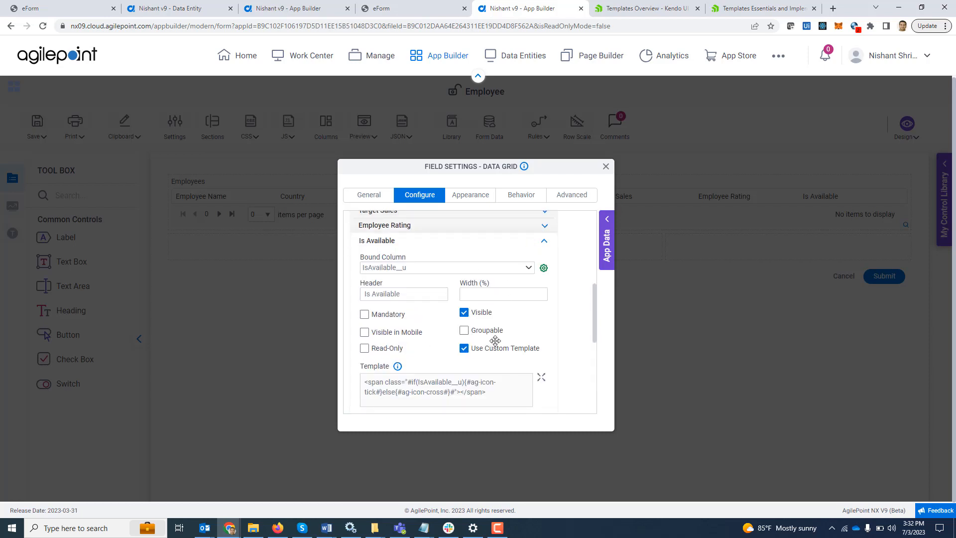
Close the data grid's field settings and open the form's shared customJS script for editing.
{"action": "scroll", "coordinate": [496, 340], "scroll_direction": "down", "scroll_amount": 1}
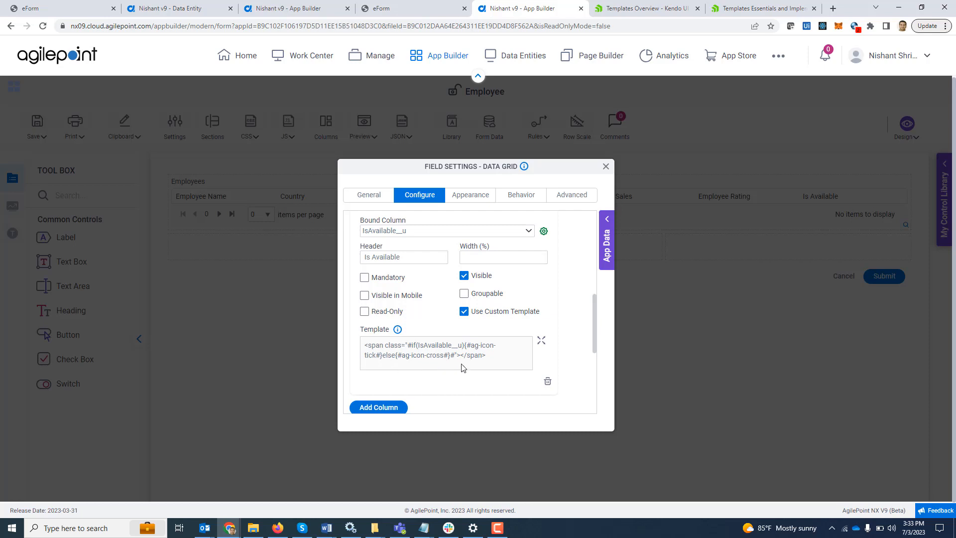
{"action": "left_click", "coordinate": [605, 166]}
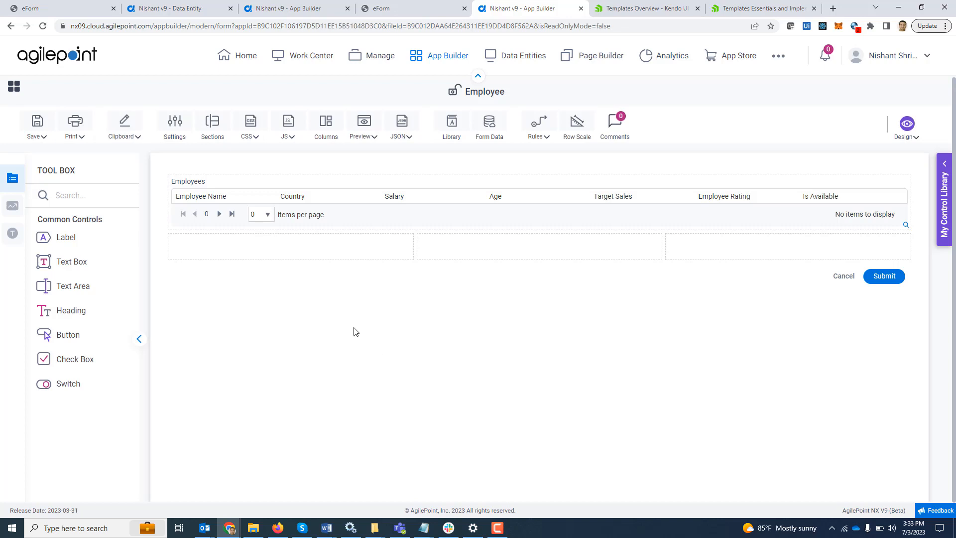
{"action": "left_click", "coordinate": [289, 137]}
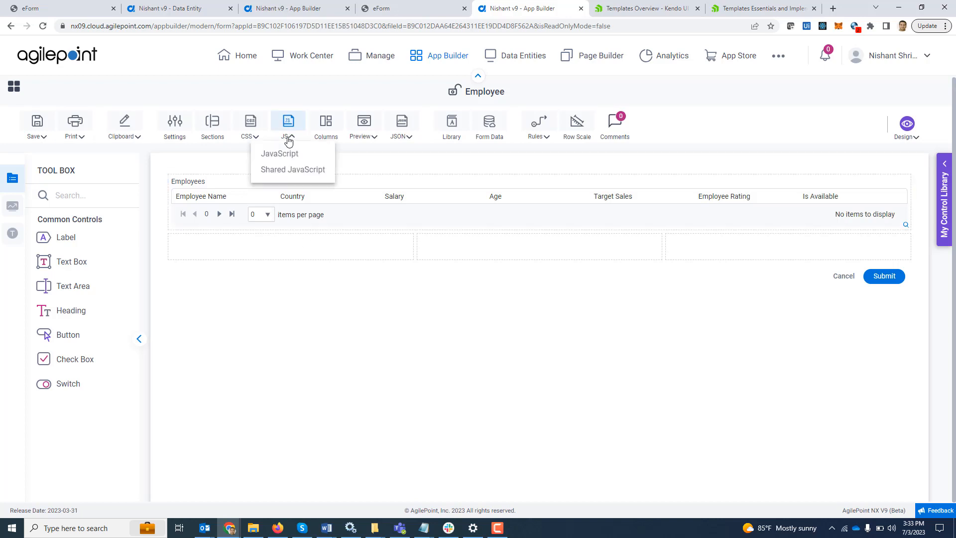
{"action": "left_click", "coordinate": [293, 170]}
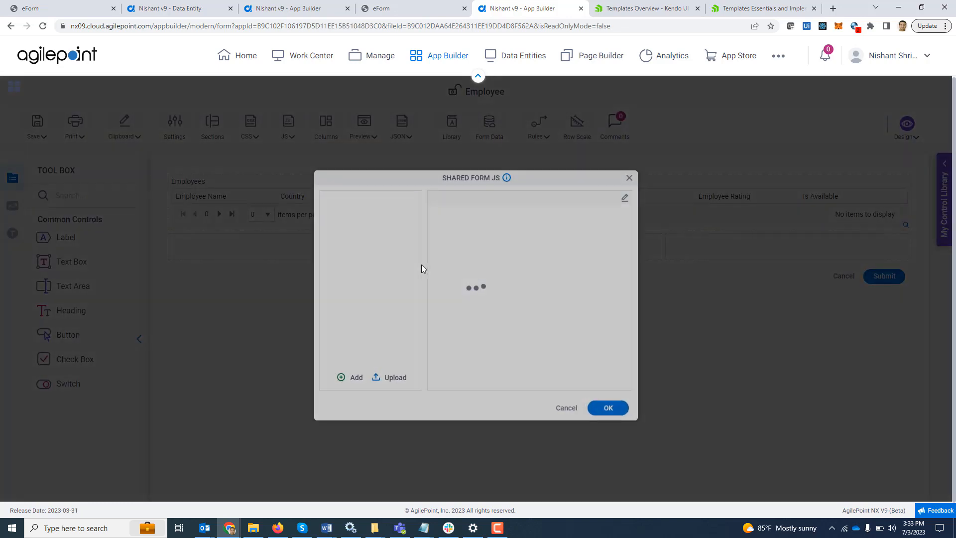
{"action": "left_click", "coordinate": [625, 199]}
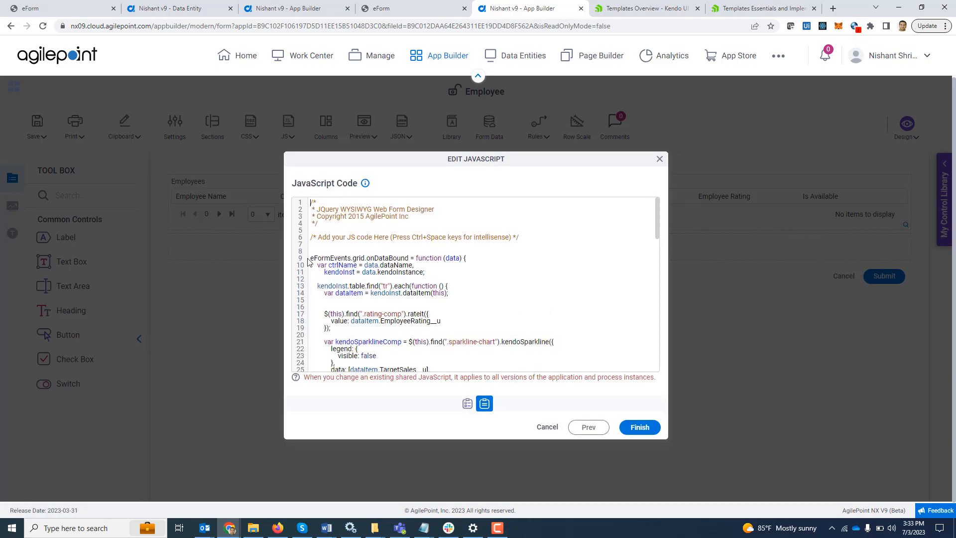
Examine the eFormEvents.grid.onDataBound handler in the shared script.
{"action": "left_click", "coordinate": [345, 253]}
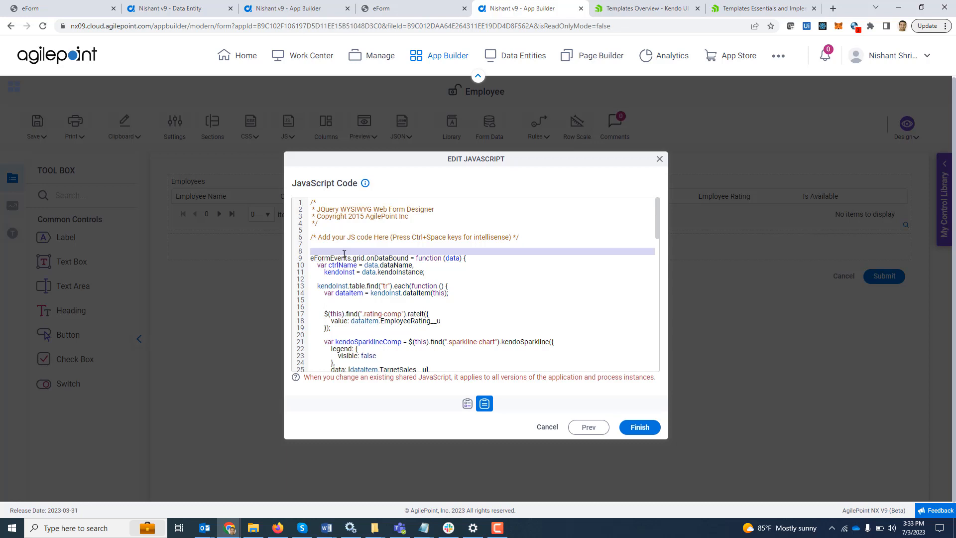
{"action": "left_click_drag", "start_coordinate": [311, 258], "coordinate": [407, 257]}
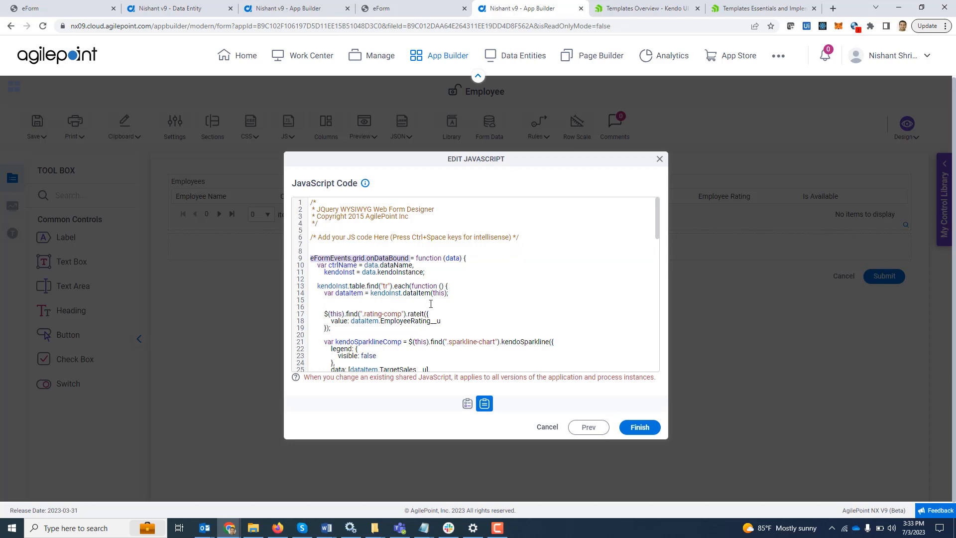
{"action": "left_click", "coordinate": [446, 304]}
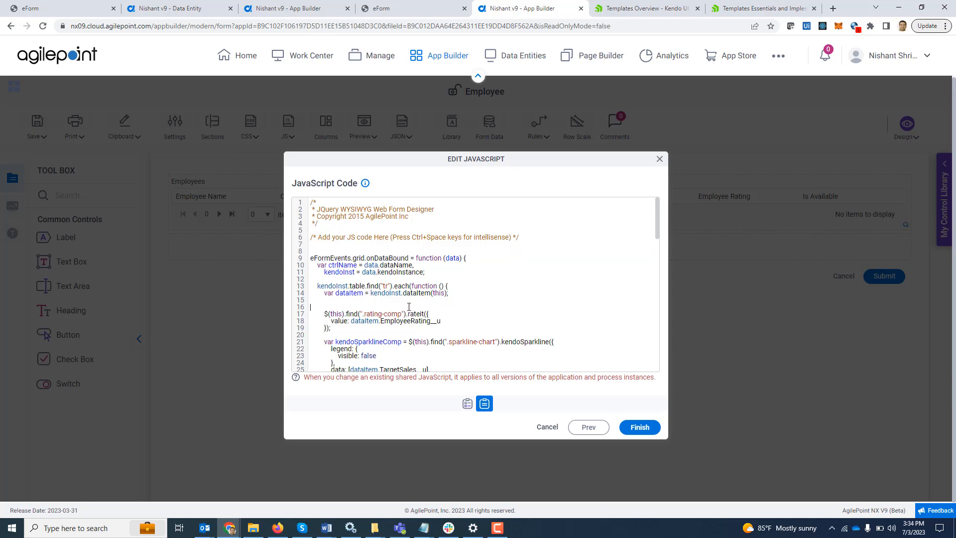
Examine the script's .rating-comp block, which passes dataItem.EmployeeRating__u to the rateit component.
{"action": "scroll", "coordinate": [409, 307], "scroll_direction": "down", "scroll_amount": 3}
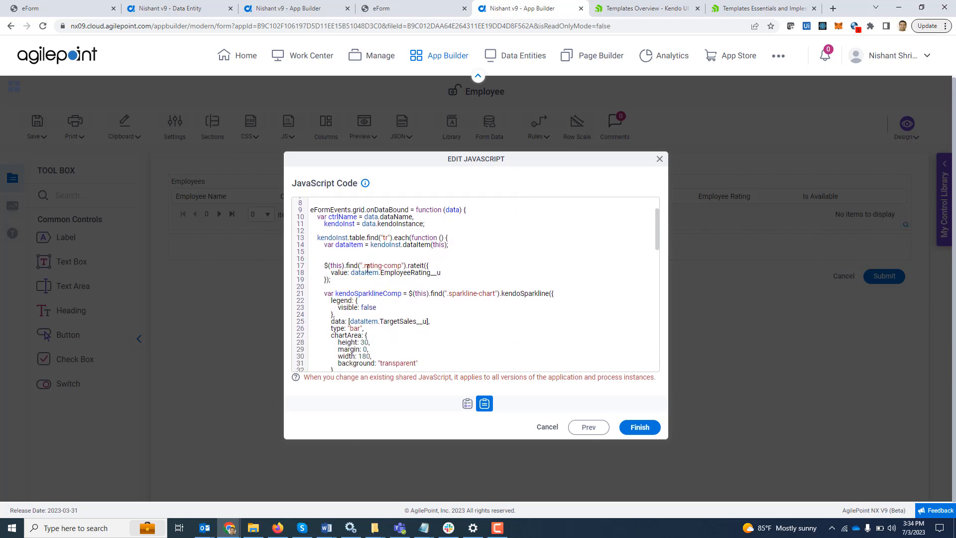
{"action": "left_click_drag", "start_coordinate": [380, 266], "coordinate": [402, 264]}
{"action": "left_click_drag", "start_coordinate": [352, 274], "coordinate": [440, 272]}
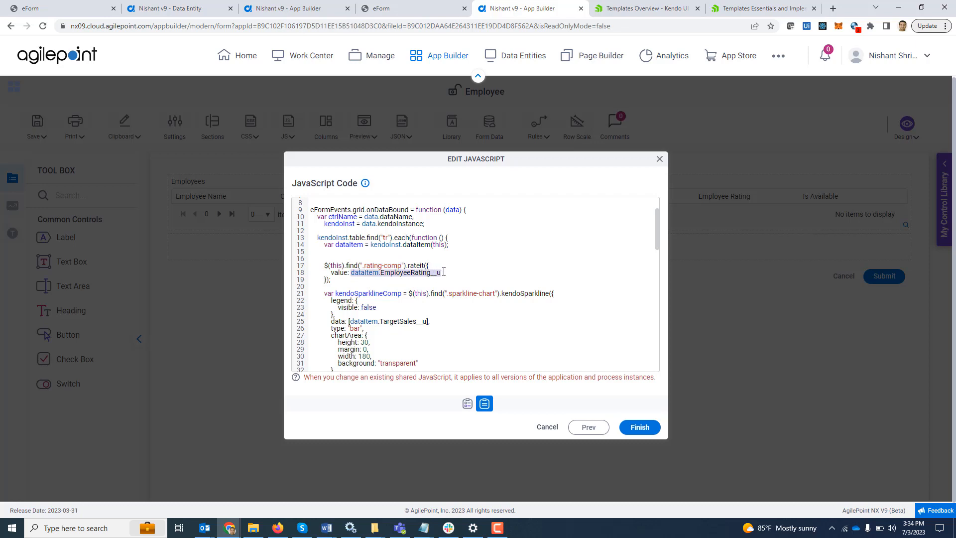
{"action": "left_click_drag", "start_coordinate": [325, 268], "coordinate": [336, 280]}
{"action": "left_click", "coordinate": [405, 282]}
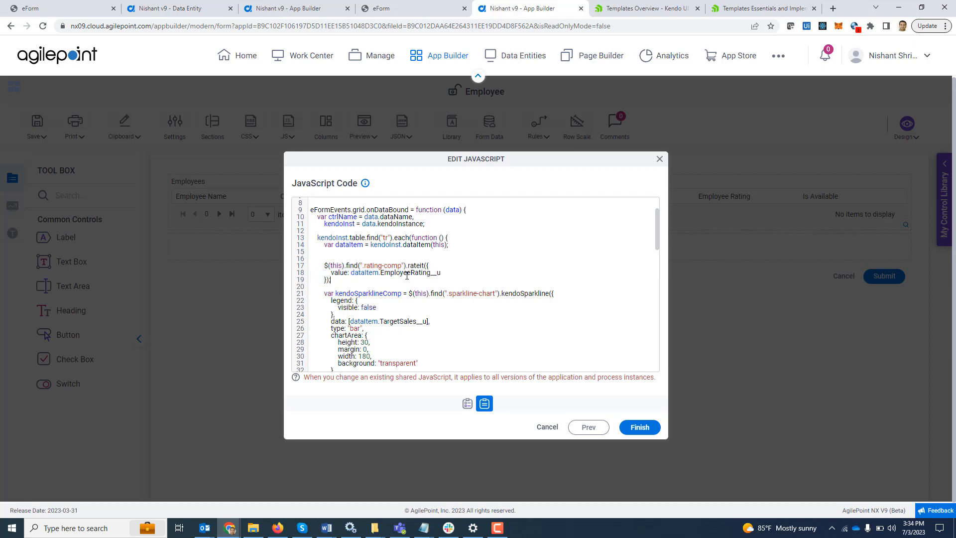
{"action": "double_click", "coordinate": [409, 273]}
{"action": "double_click", "coordinate": [422, 266]}
Examine the kendoSparkline settings for the TargetSales__u data, and close the shared JavaScript without changes.
{"action": "scroll", "coordinate": [410, 306], "scroll_direction": "down", "scroll_amount": 3}
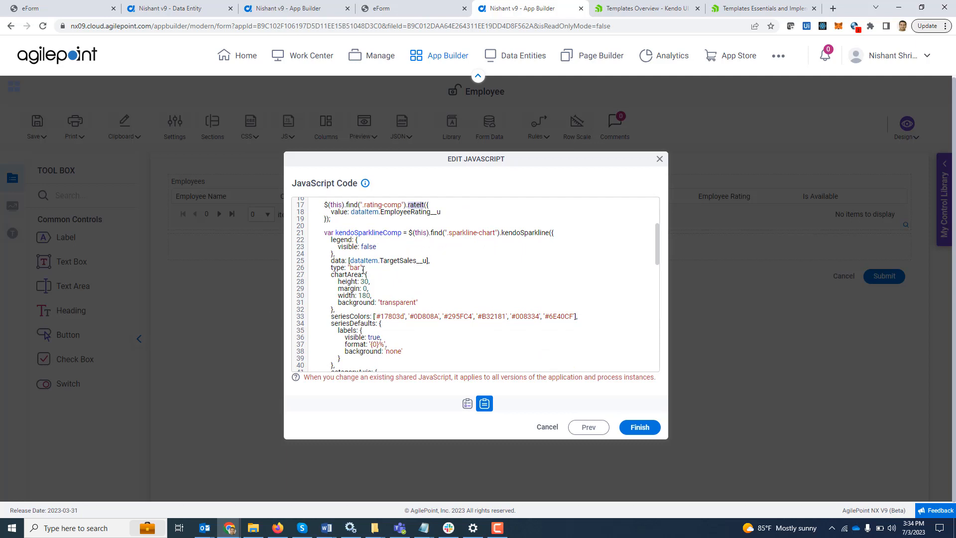
{"action": "left_click_drag", "start_coordinate": [329, 244], "coordinate": [426, 260]}
{"action": "left_click", "coordinate": [347, 268]}
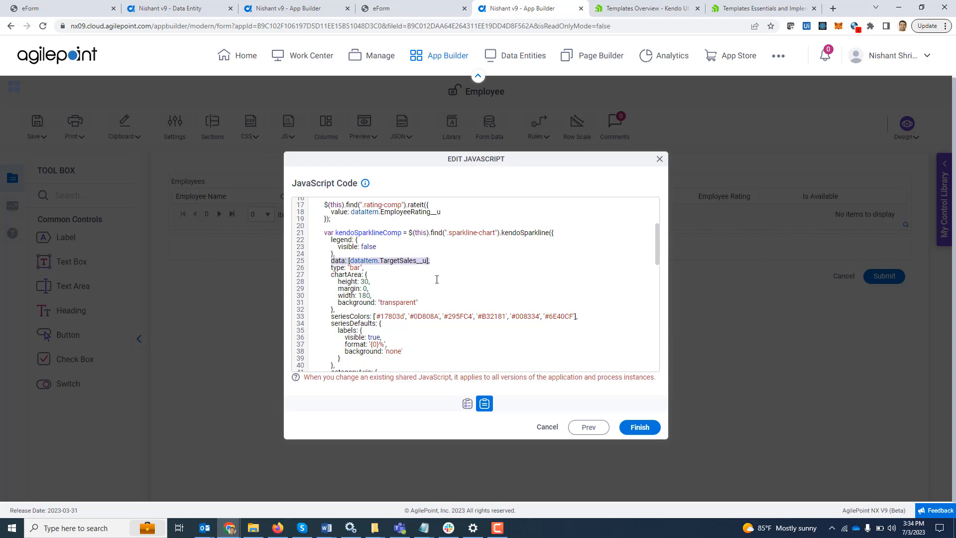
{"action": "left_click", "coordinate": [420, 279]}
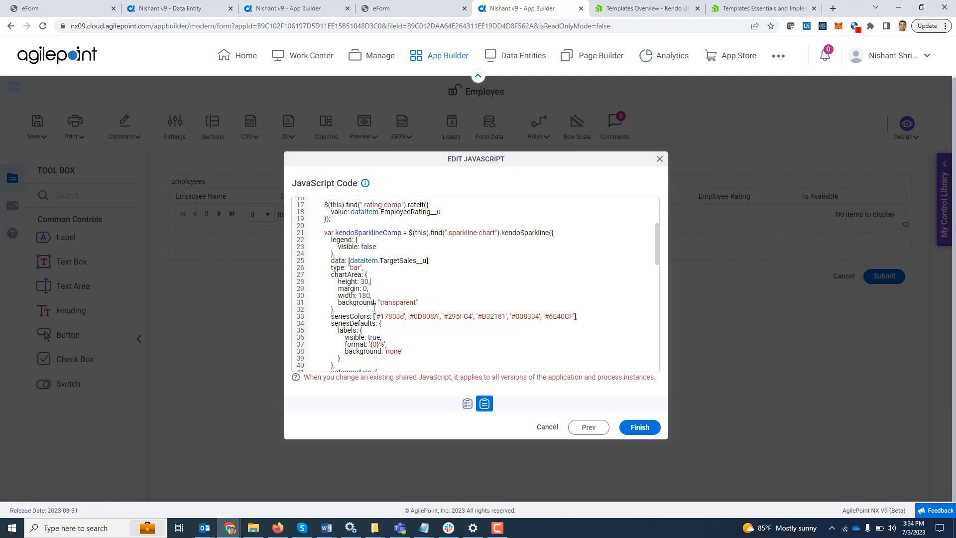
{"action": "scroll", "coordinate": [438, 309], "scroll_direction": "down", "scroll_amount": 1}
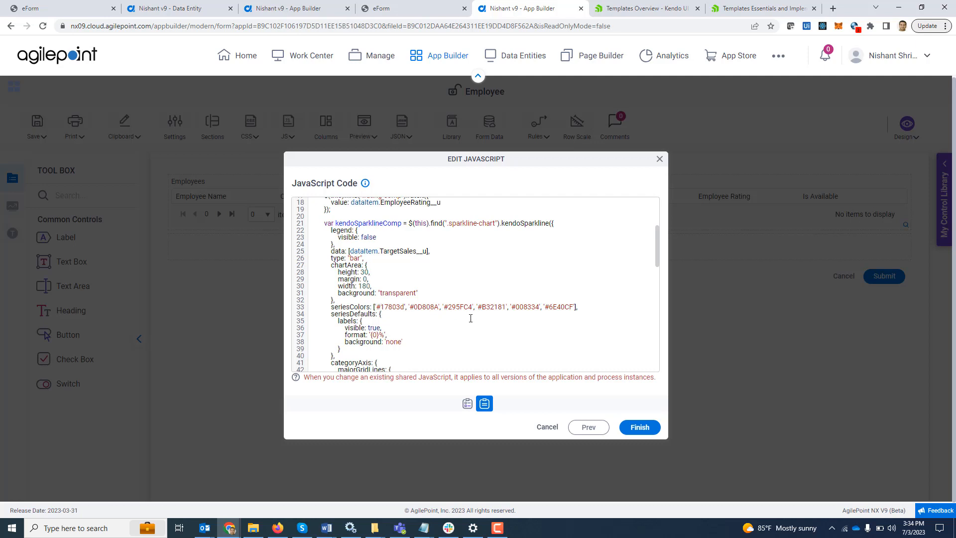
{"action": "left_click", "coordinate": [660, 159]}
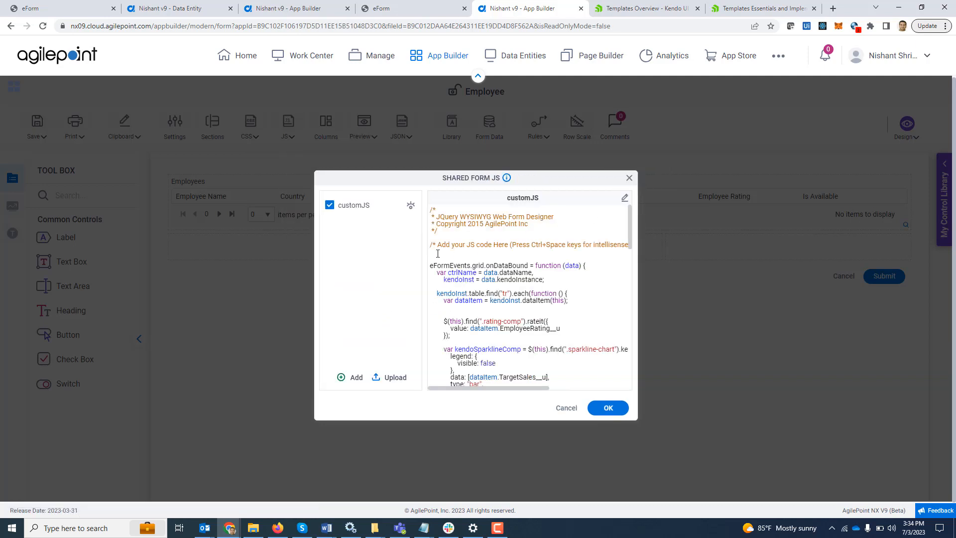
{"action": "left_click", "coordinate": [629, 178]}
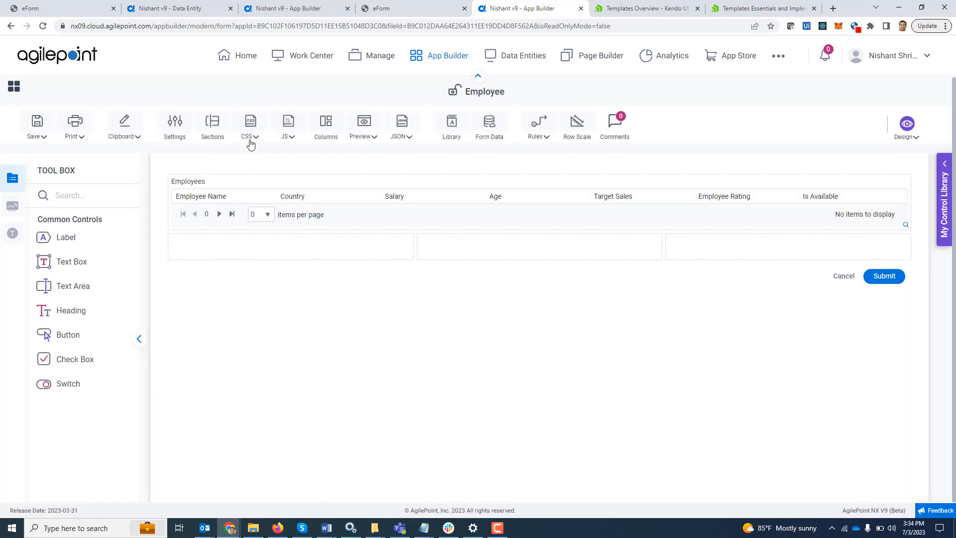
Open the form's shared CustomCSS style sheet for editing and examine its .product-photo rule.
{"action": "left_click", "coordinate": [251, 142]}
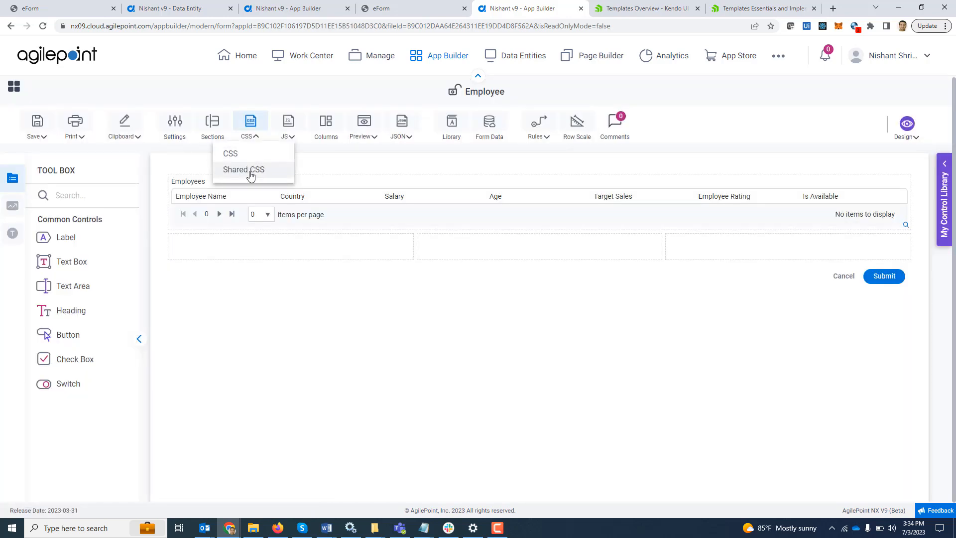
{"action": "left_click", "coordinate": [250, 171]}
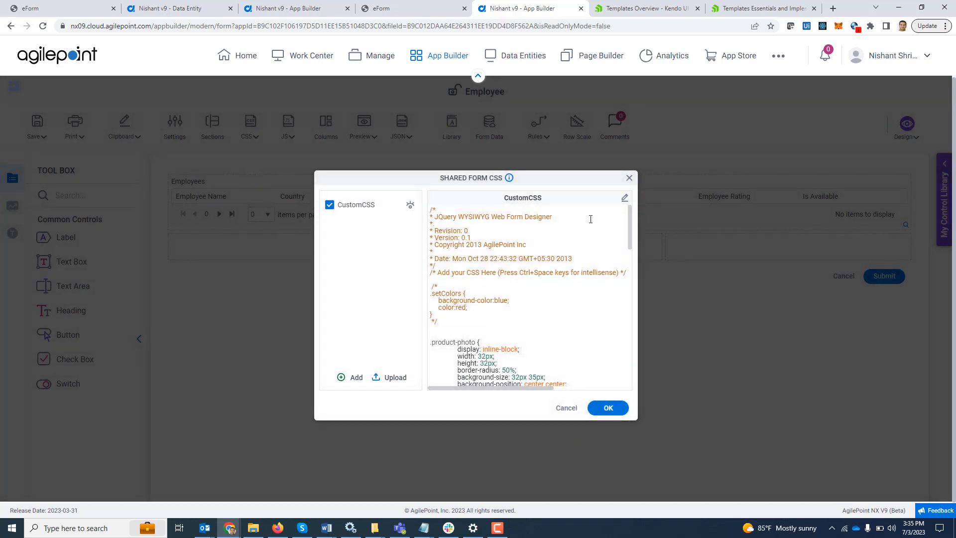
{"action": "left_click", "coordinate": [625, 199]}
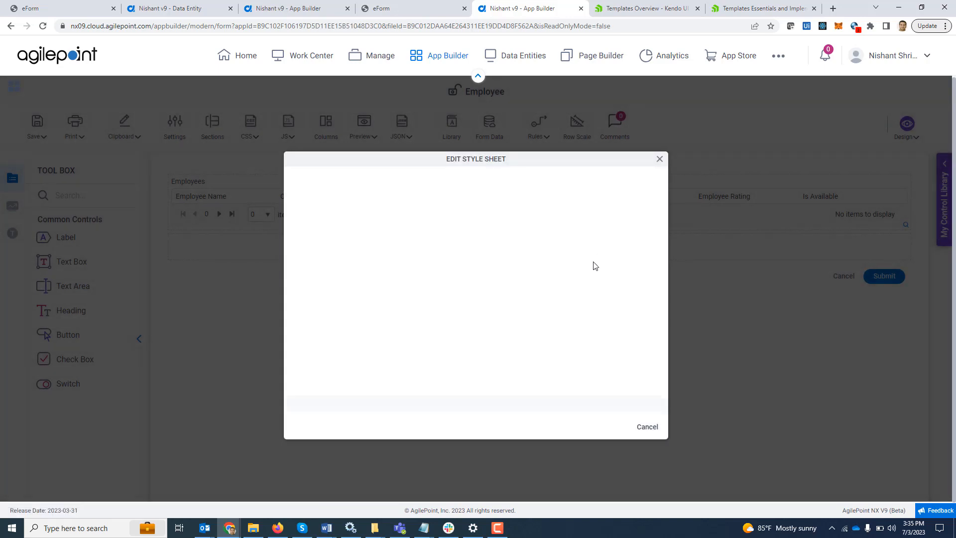
{"action": "scroll", "coordinate": [594, 265], "scroll_direction": "down", "scroll_amount": 3}
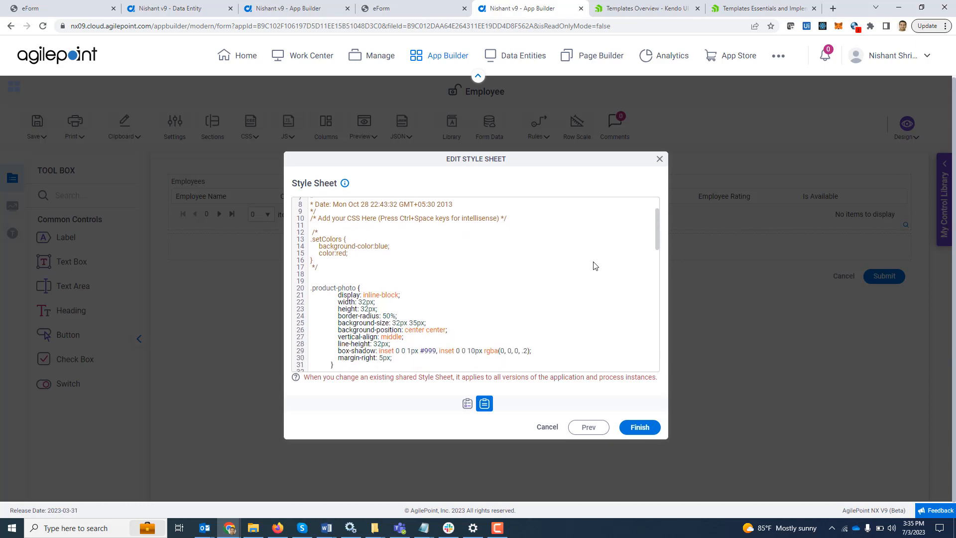
{"action": "scroll", "coordinate": [594, 265], "scroll_direction": "down", "scroll_amount": 2}
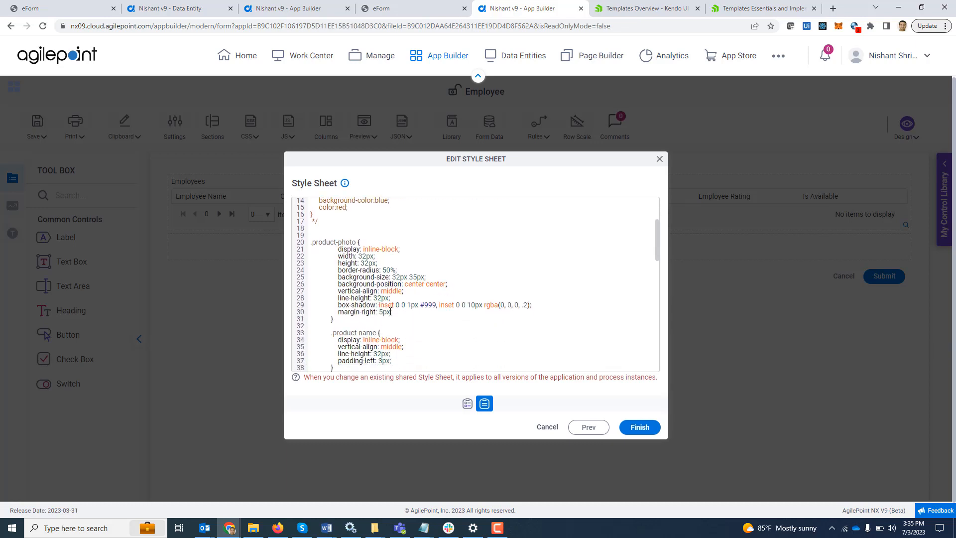
Examine the .product-name, .ag-icon-cross and .ag-icon-tick rules, and close the shared CSS without changes.
{"action": "scroll", "coordinate": [437, 317], "scroll_direction": "down", "scroll_amount": 4}
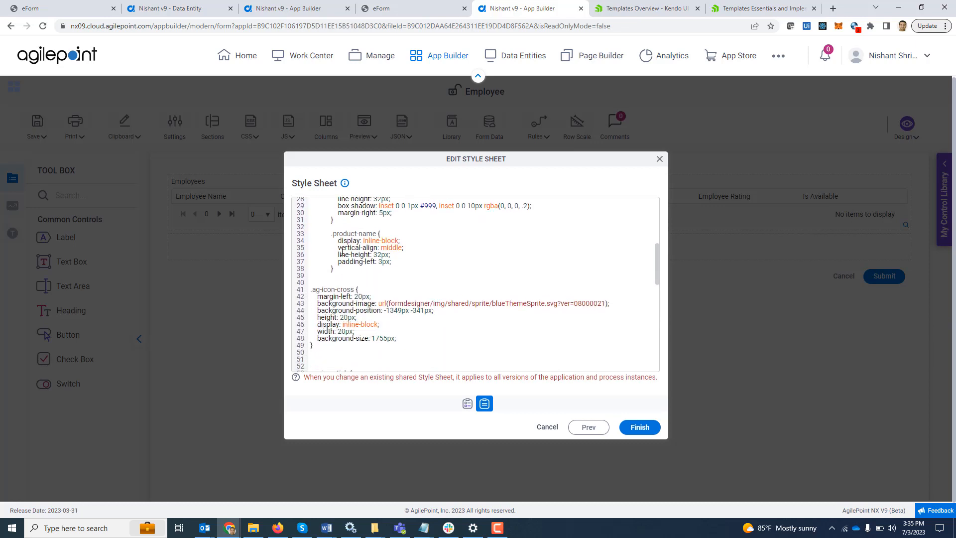
{"action": "scroll", "coordinate": [413, 309], "scroll_direction": "down", "scroll_amount": 2}
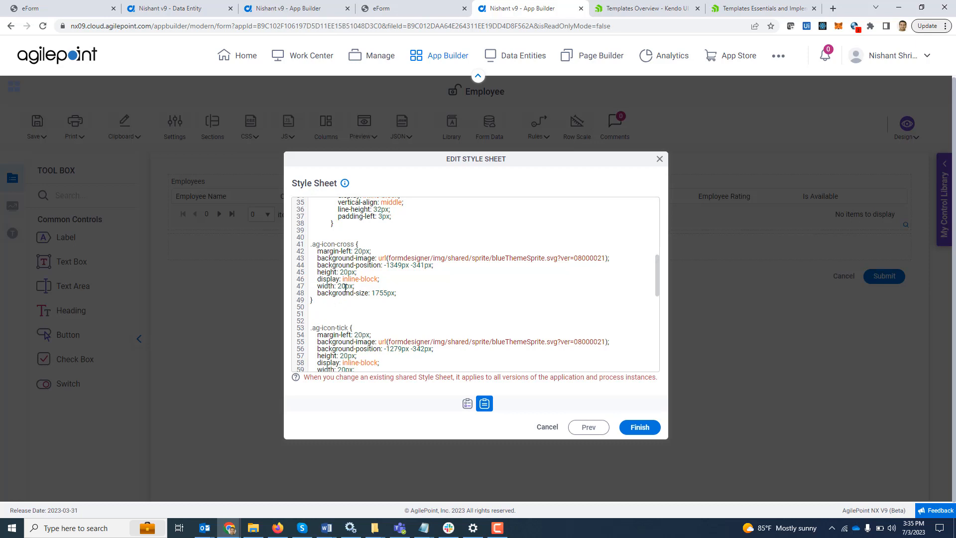
{"action": "scroll", "coordinate": [382, 362], "scroll_direction": "down", "scroll_amount": 2}
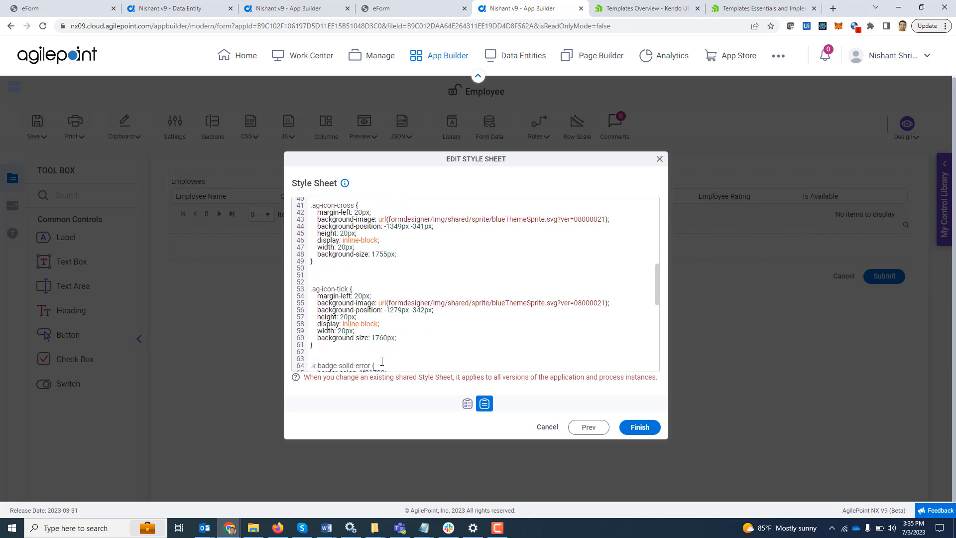
{"action": "left_click", "coordinate": [660, 160]}
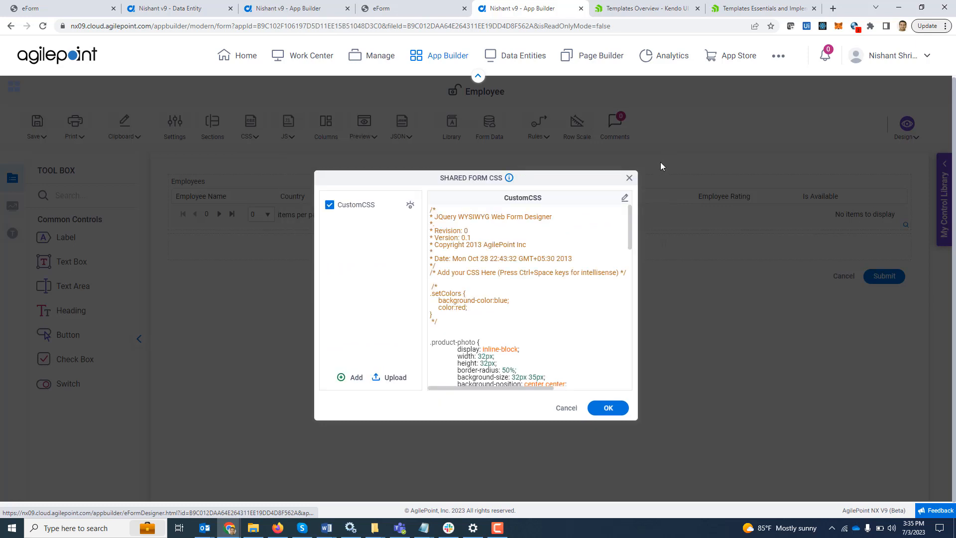
{"action": "left_click", "coordinate": [630, 179]}
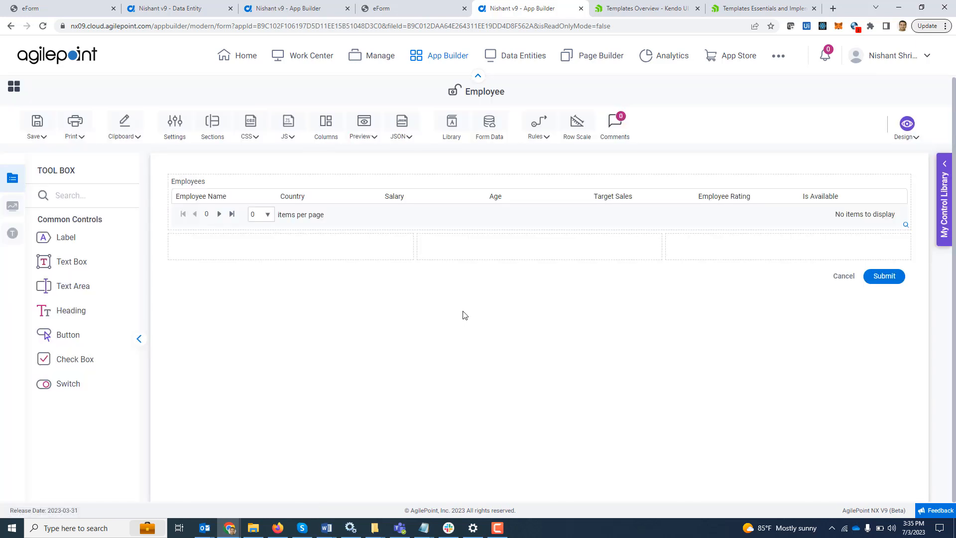
Preview the Employee form as a PC browser page to inspect the customised grid columns.
{"action": "left_click", "coordinate": [360, 141]}
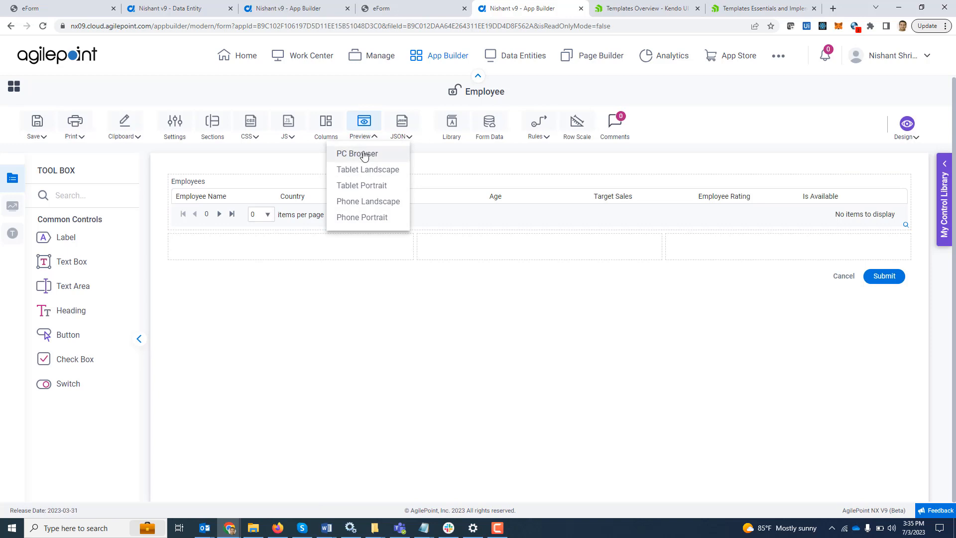
{"action": "left_click", "coordinate": [364, 154]}
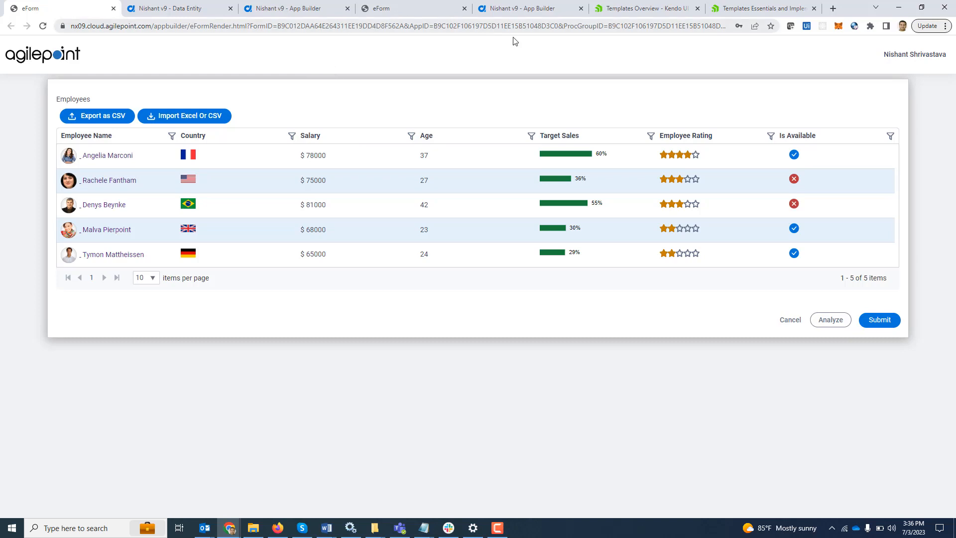
Return to the form designer, examine the Employees grid's advanced import, export, filtering and column order settings, and close them.
{"action": "left_click", "coordinate": [522, 11]}
{"action": "mouse_move", "coordinate": [769, 188]}
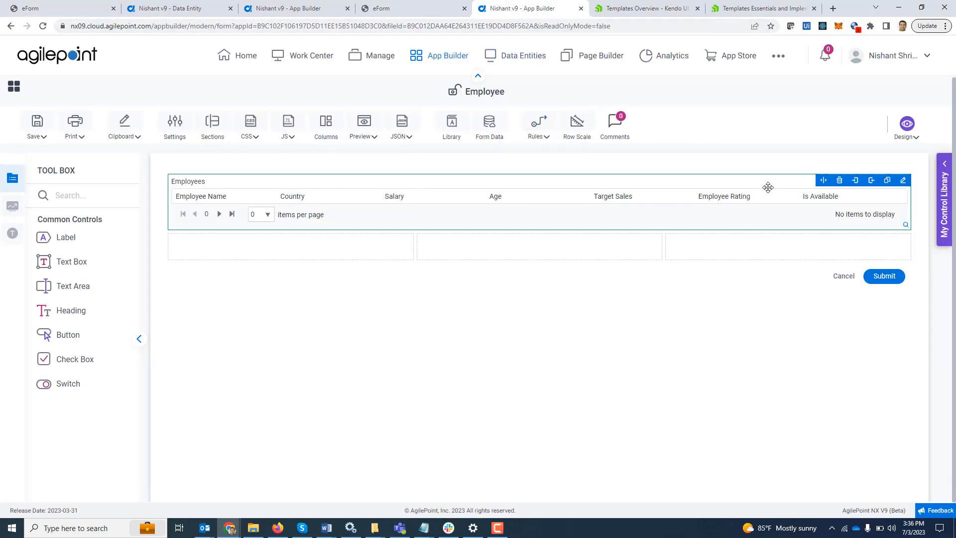
{"action": "left_click", "coordinate": [903, 181]}
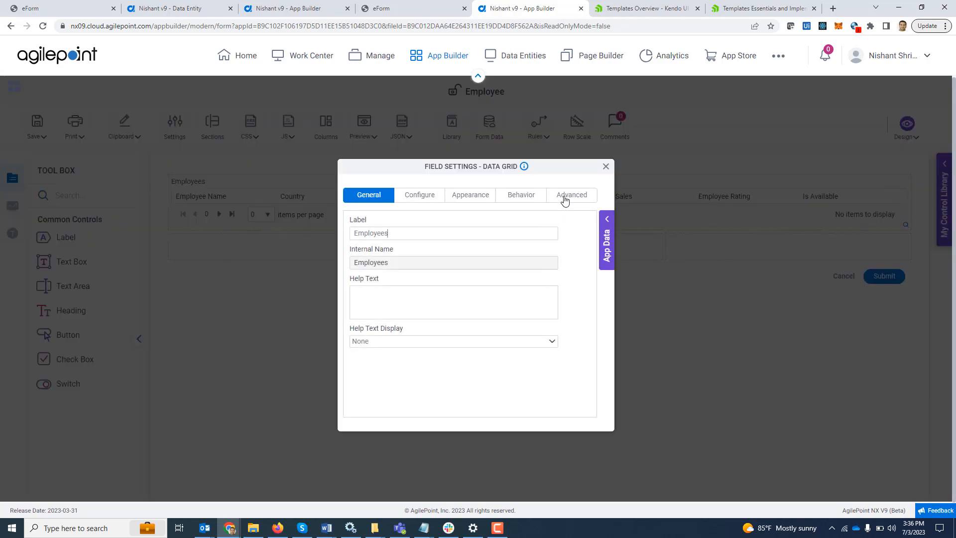
{"action": "left_click", "coordinate": [565, 199]}
{"action": "scroll", "coordinate": [548, 308], "scroll_direction": "down", "scroll_amount": 1}
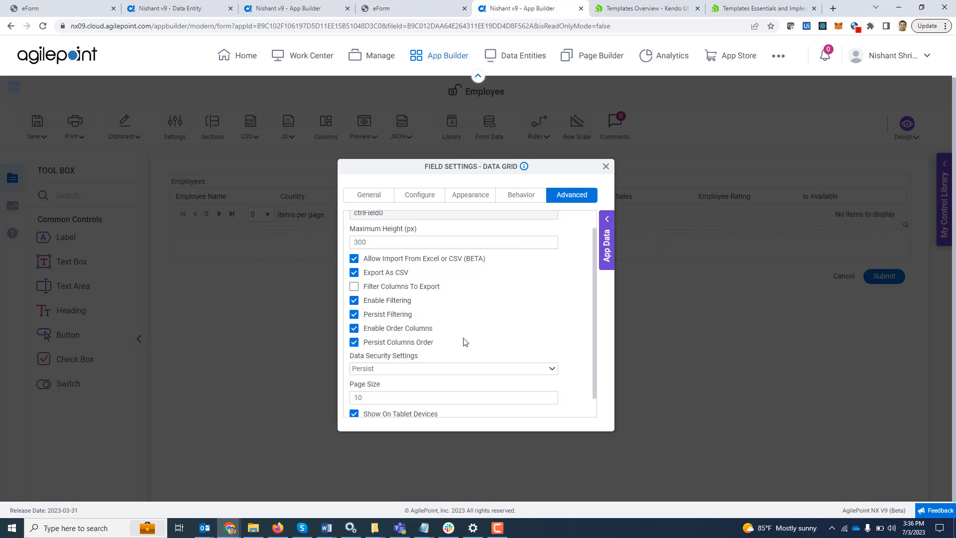
{"action": "left_click", "coordinate": [607, 167]}
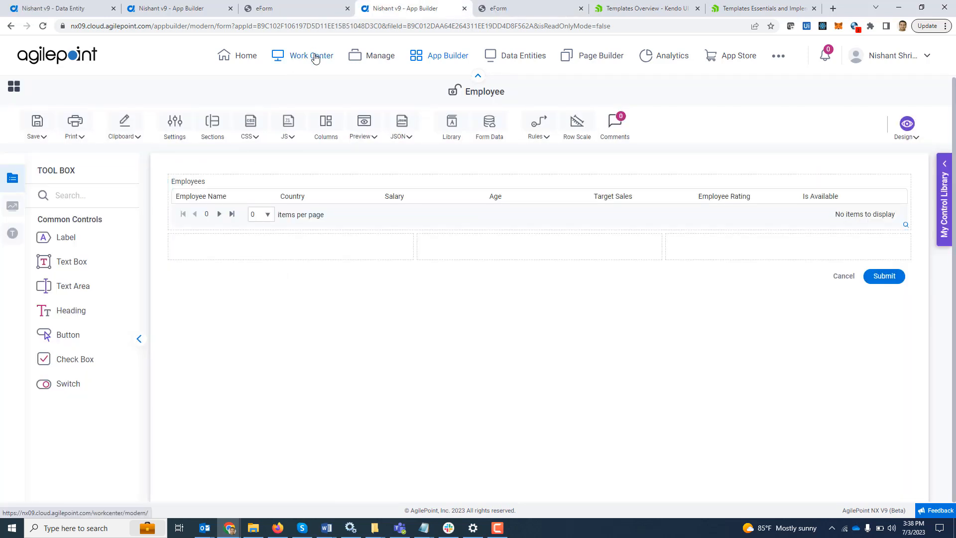
Open Work Center in a new browser tab and switch to it.
{"action": "right_click", "coordinate": [316, 57]}
{"action": "left_click", "coordinate": [331, 61]}
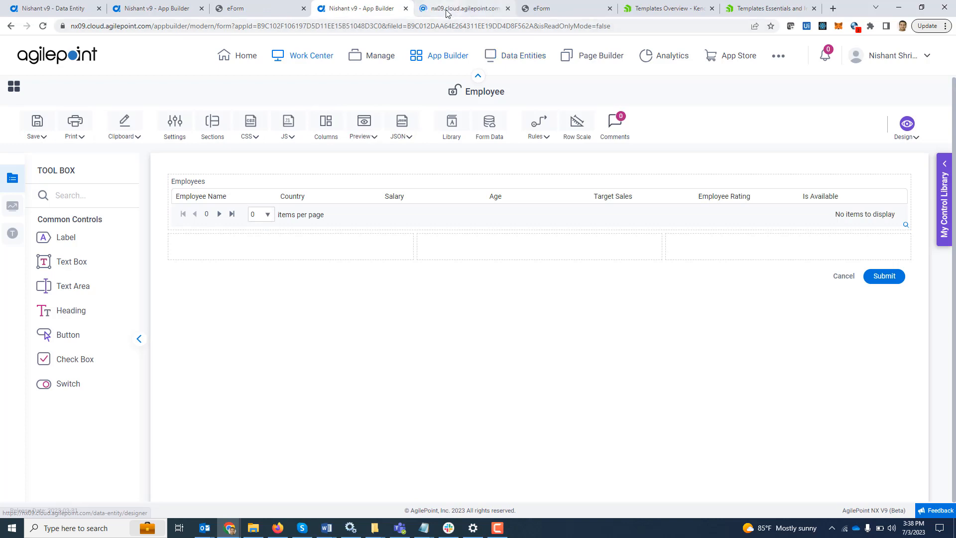
{"action": "left_click", "coordinate": [447, 11]}
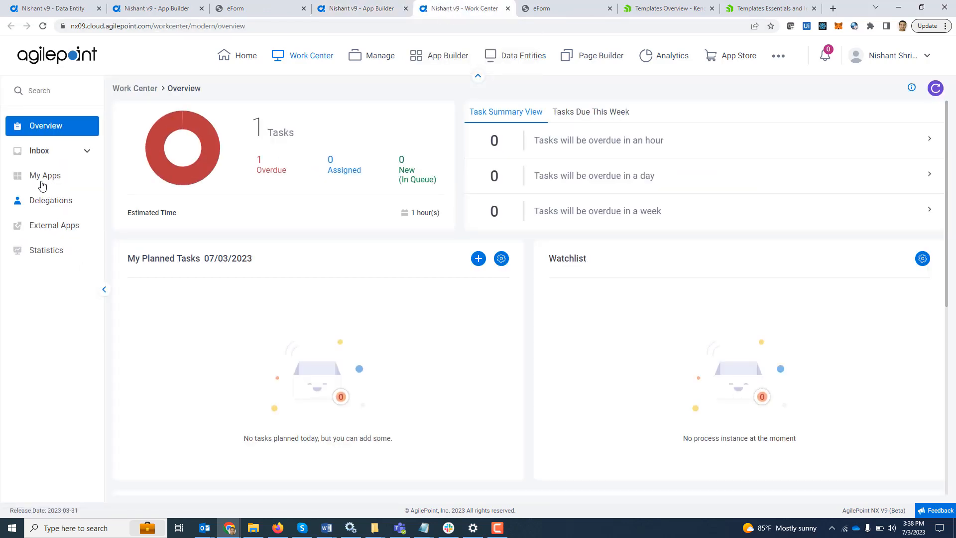
Open the Employee Management app from My Apps and reorder the Employees grid so Age, Salary and Country follow Employee Name.
{"action": "left_click", "coordinate": [42, 183]}
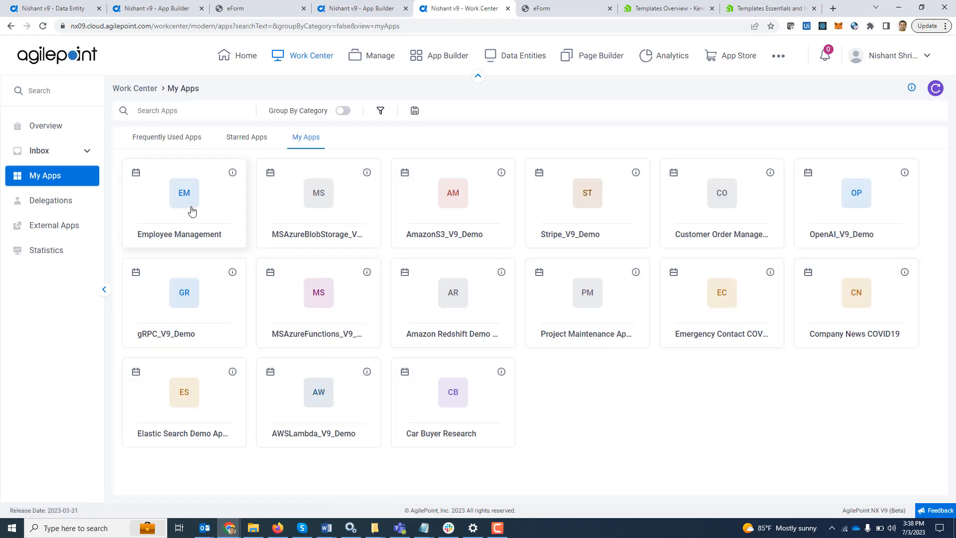
{"action": "left_click", "coordinate": [191, 212]}
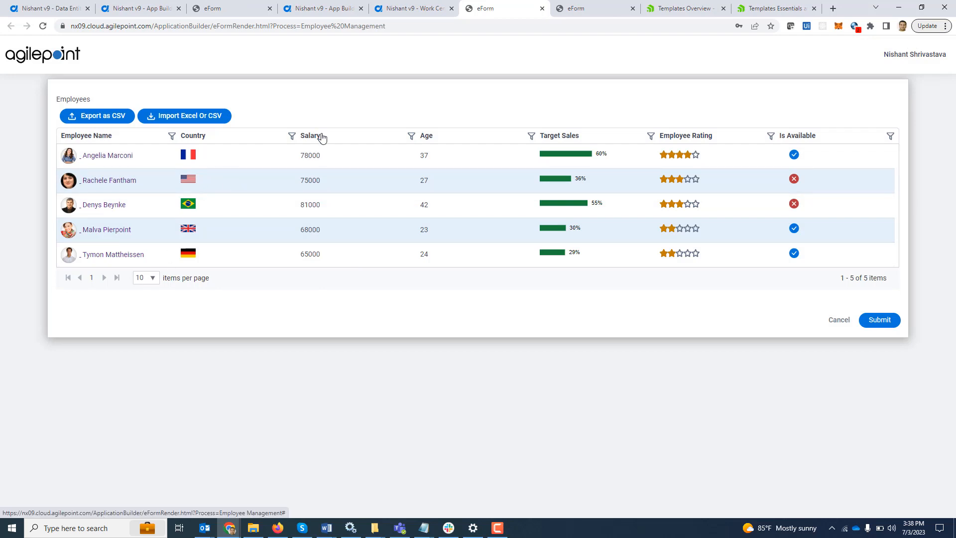
{"action": "left_click_drag", "start_coordinate": [322, 137], "coordinate": [184, 136]}
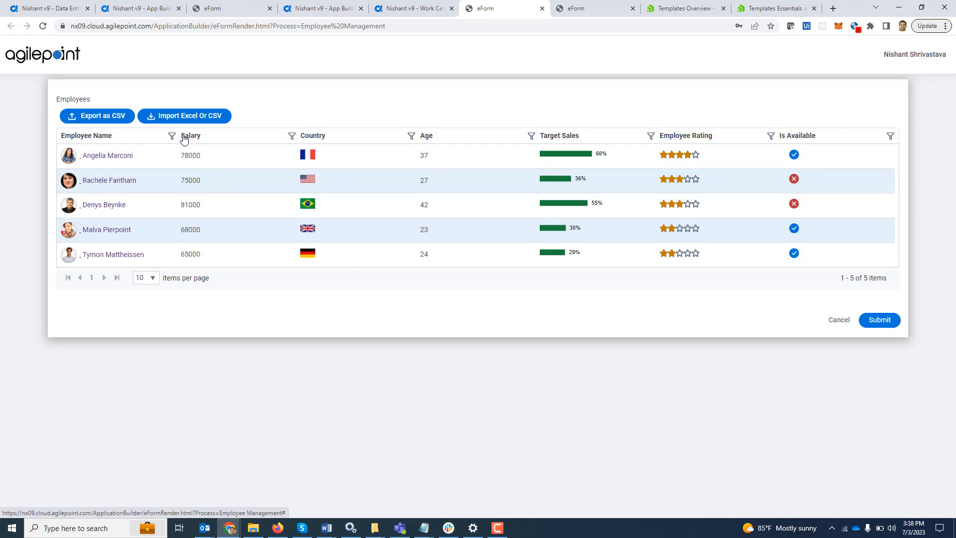
{"action": "left_click_drag", "start_coordinate": [436, 137], "coordinate": [280, 139]}
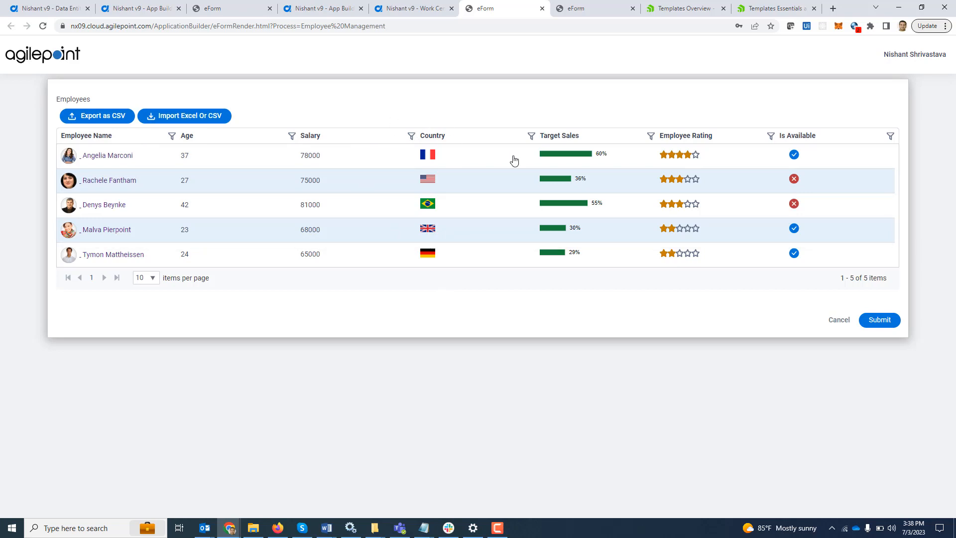
Filter the Employees grid to rows whose Target Sales value "Is after or equal to" 40.
{"action": "left_click", "coordinate": [652, 139]}
{"action": "left_click", "coordinate": [690, 170]}
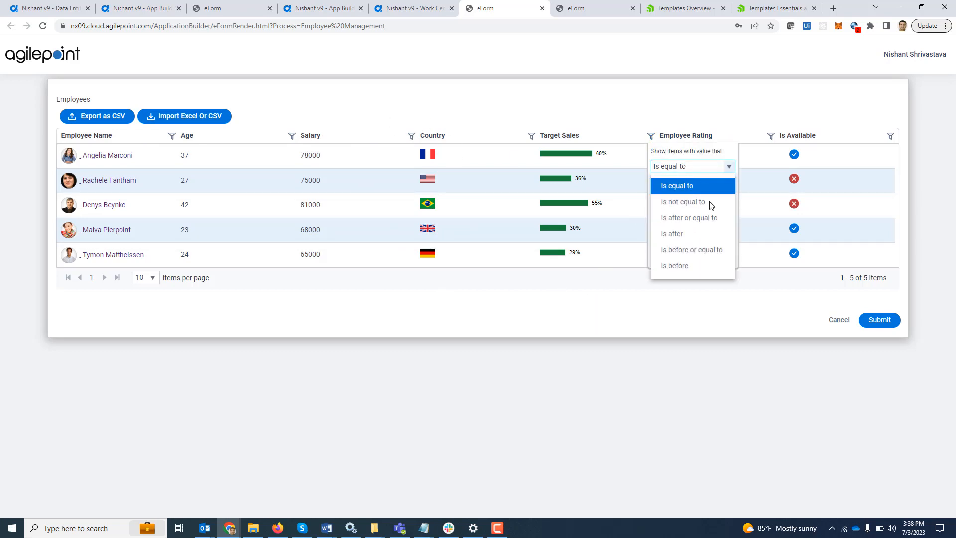
{"action": "left_click", "coordinate": [708, 218]}
{"action": "left_click", "coordinate": [678, 188]}
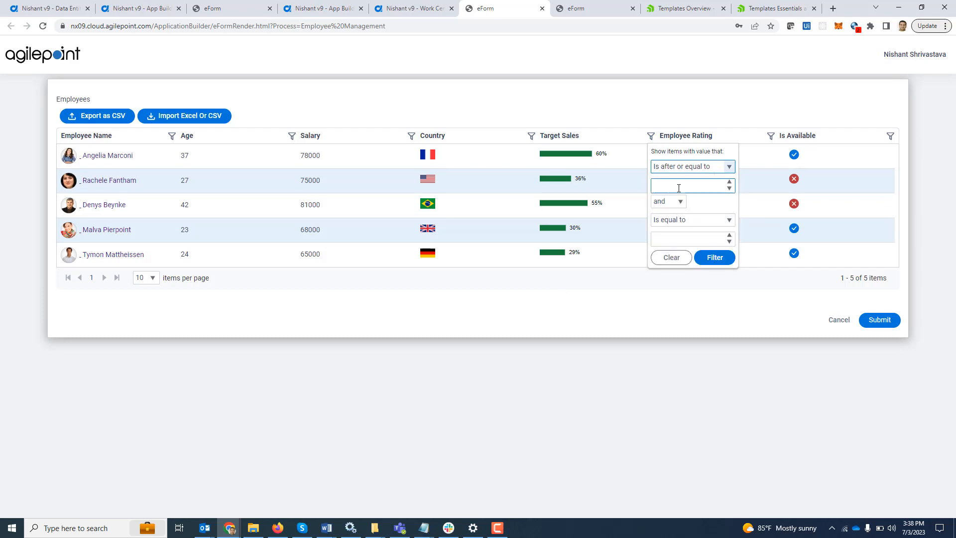
{"action": "left_click", "coordinate": [678, 188]}
{"action": "type", "text": "40"}
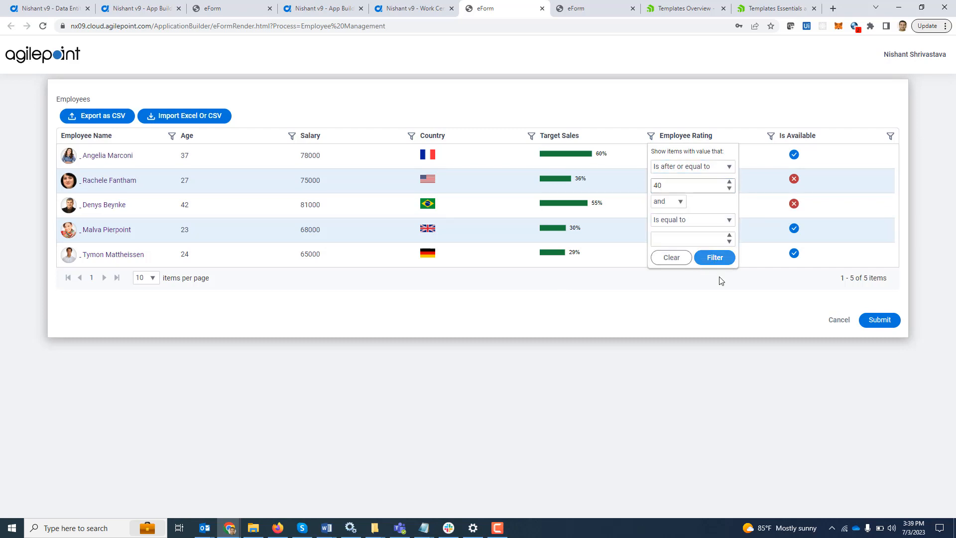
{"action": "left_click", "coordinate": [715, 258]}
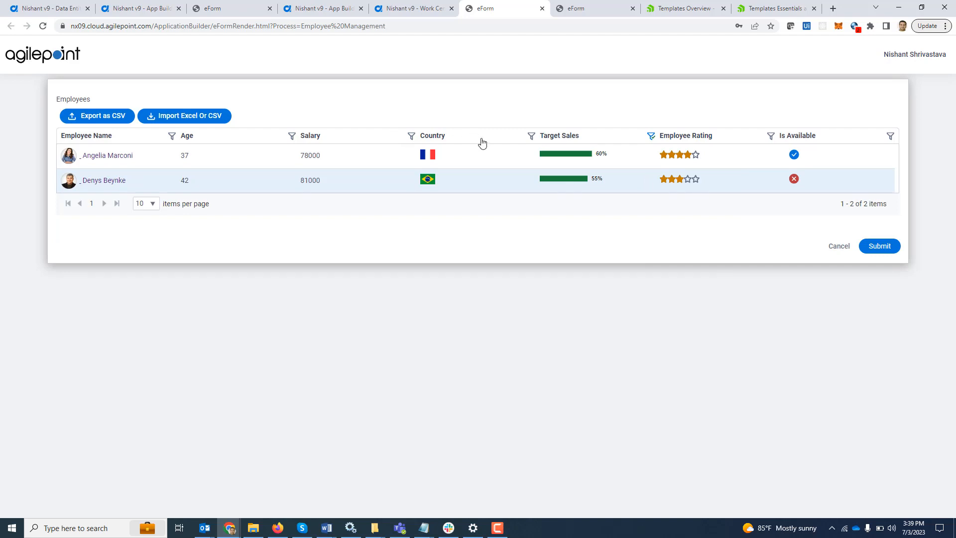
Submit the Employees form and launch the Employee Management app again from My Apps.
{"action": "left_click", "coordinate": [879, 246]}
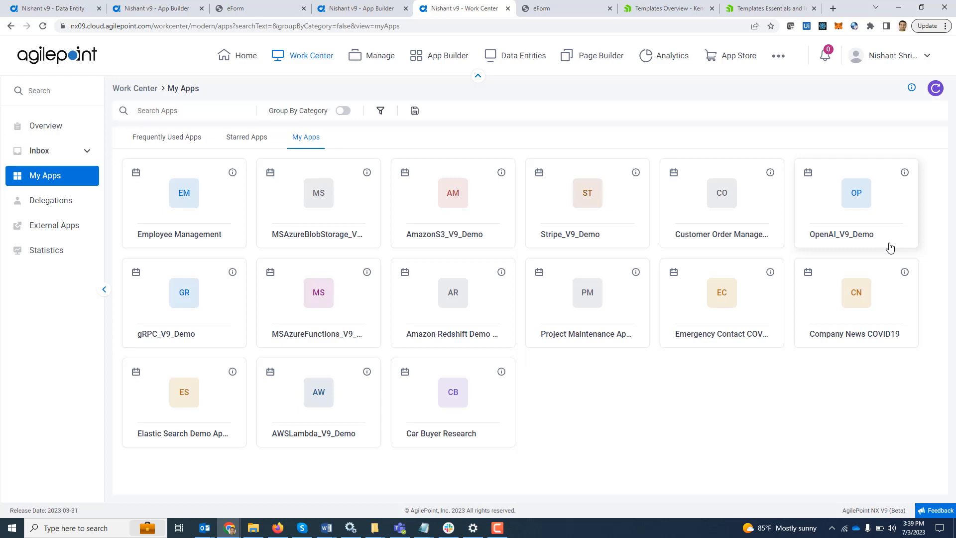
{"action": "left_click", "coordinate": [185, 196]}
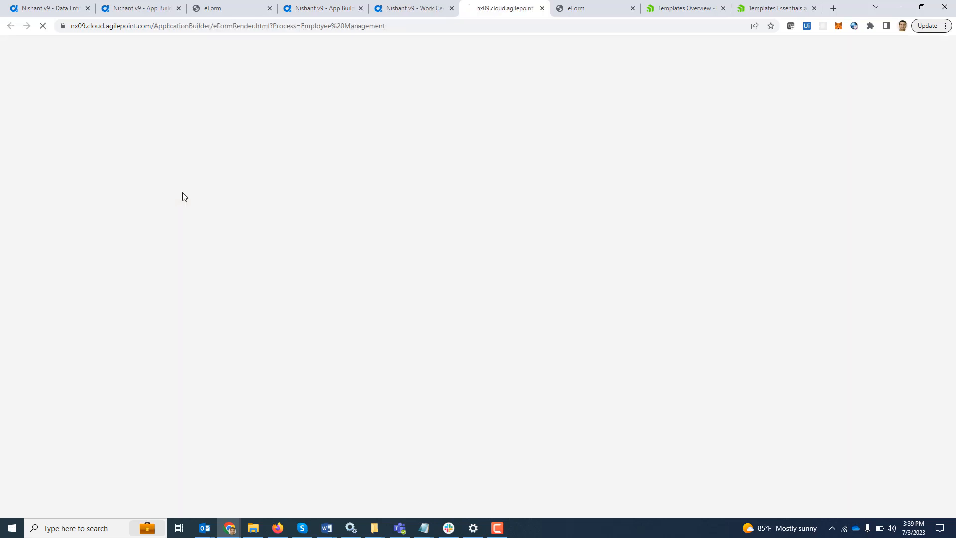